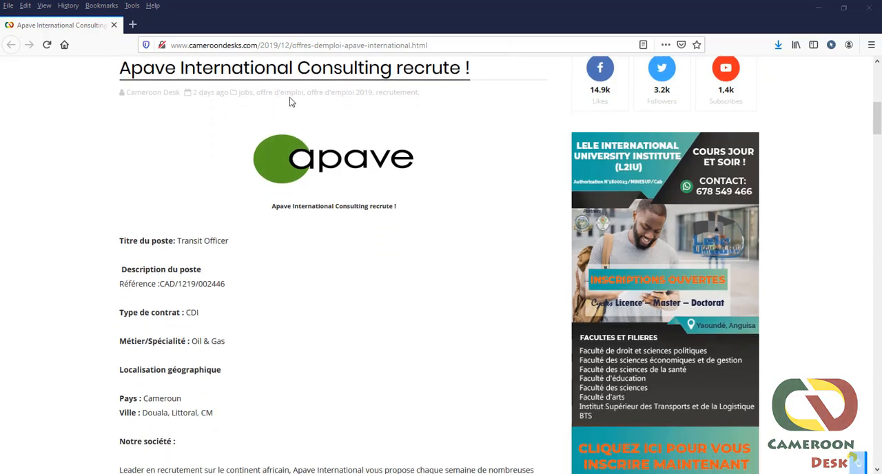
Step: Open the "postuler ici" application link at the end of the Apave Transit Officer job post
scroll(272, 225, "down", 4)
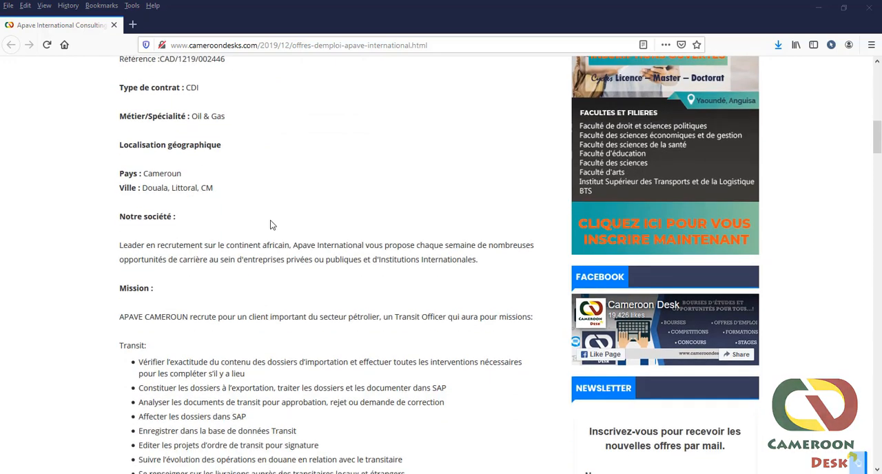
scroll(273, 224, "down", 3)
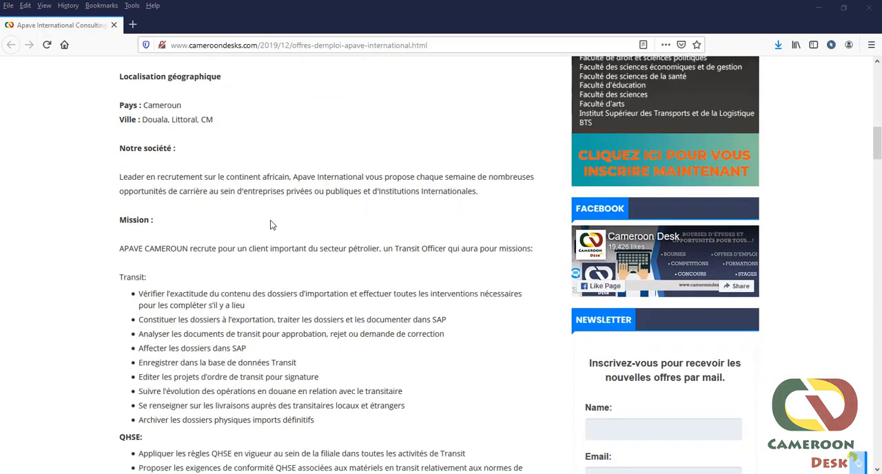
scroll(272, 222, "down", 1)
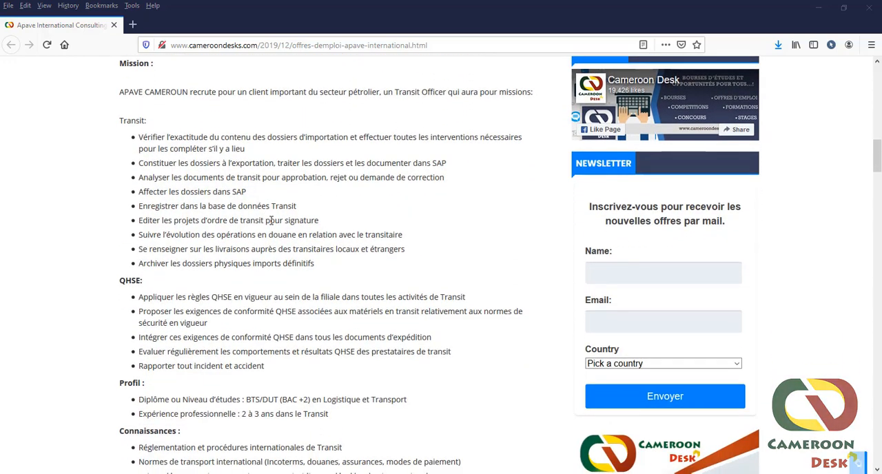
scroll(271, 221, "down", 6)
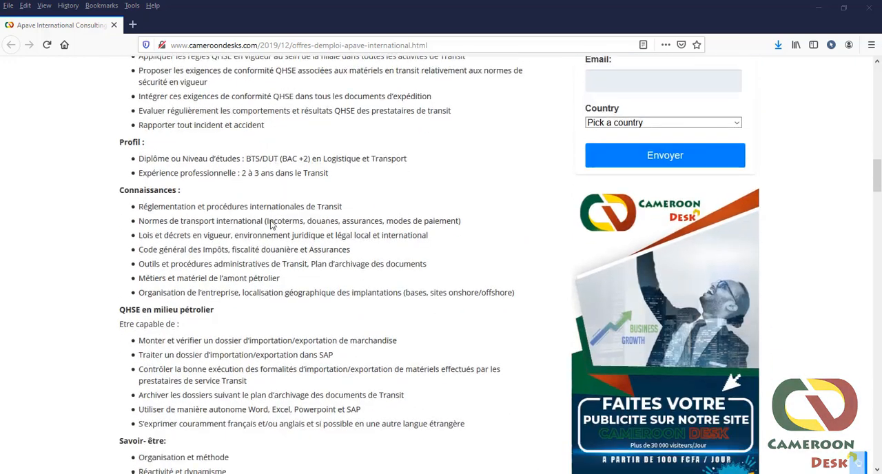
scroll(270, 224, "down", 5)
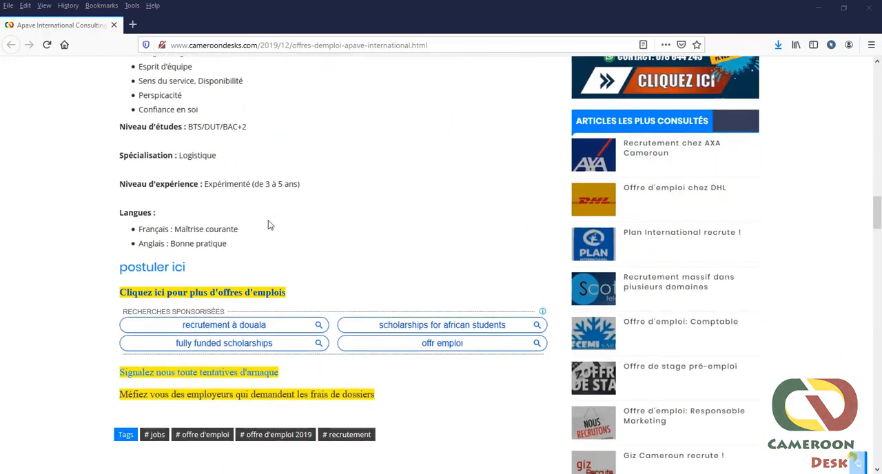
left_click(148, 272)
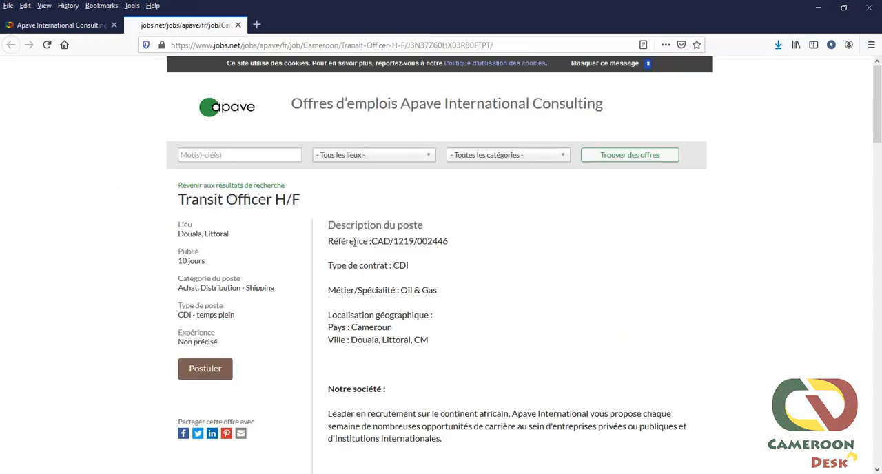
Step: Go through the Transit Officer H/F offer on the Apave jobs site and start the application for it
scroll(327, 237, "down", 1)
scroll(335, 191, "down", 4)
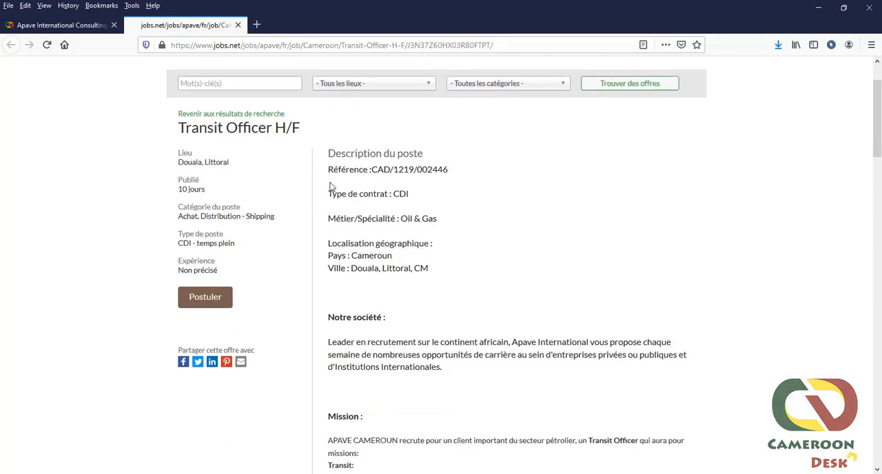
scroll(330, 187, "down", 9)
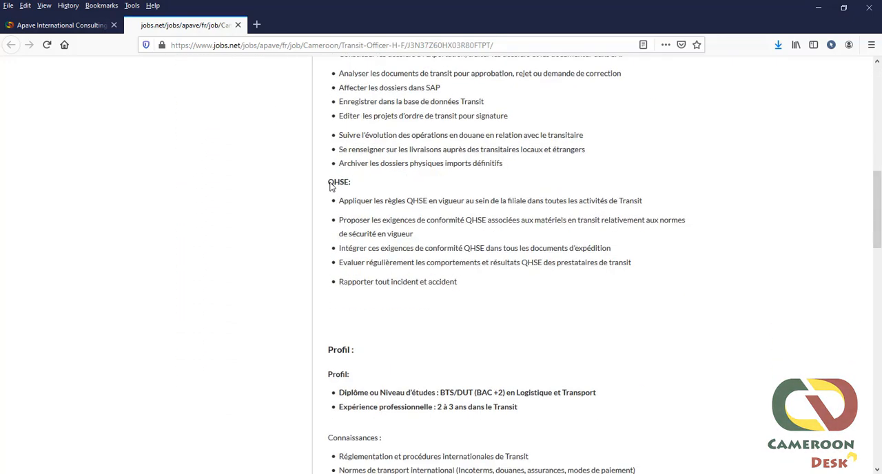
scroll(330, 187, "down", 9)
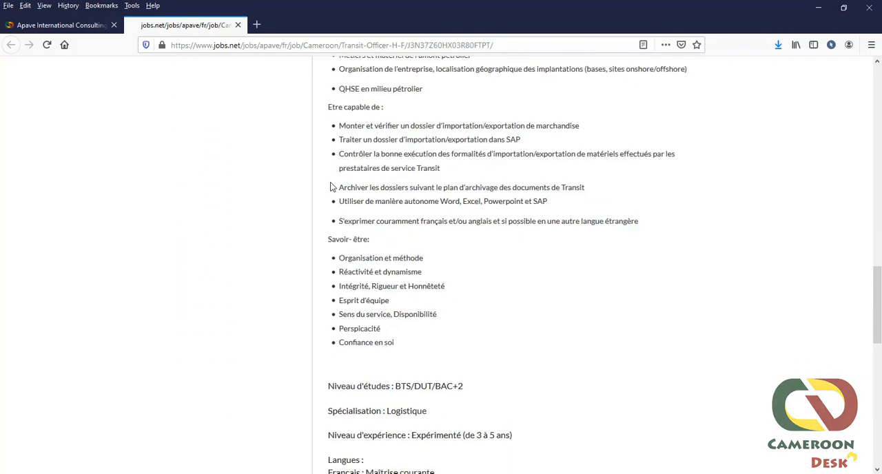
scroll(330, 186, "down", 7)
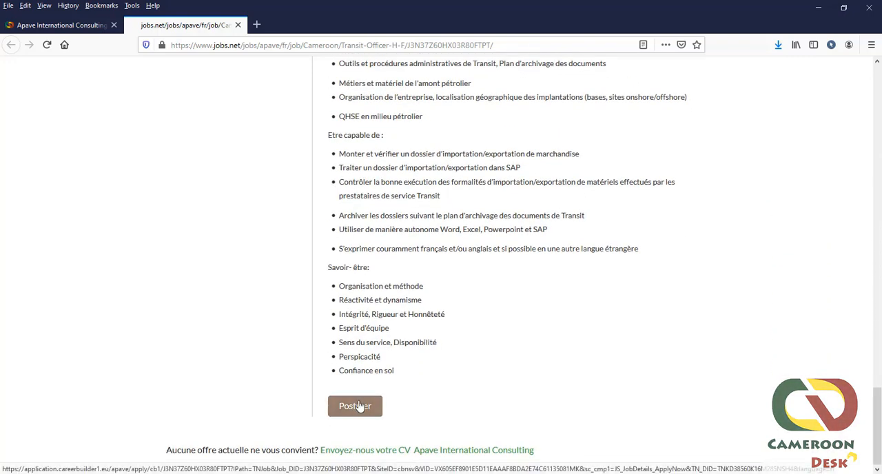
left_click(357, 405)
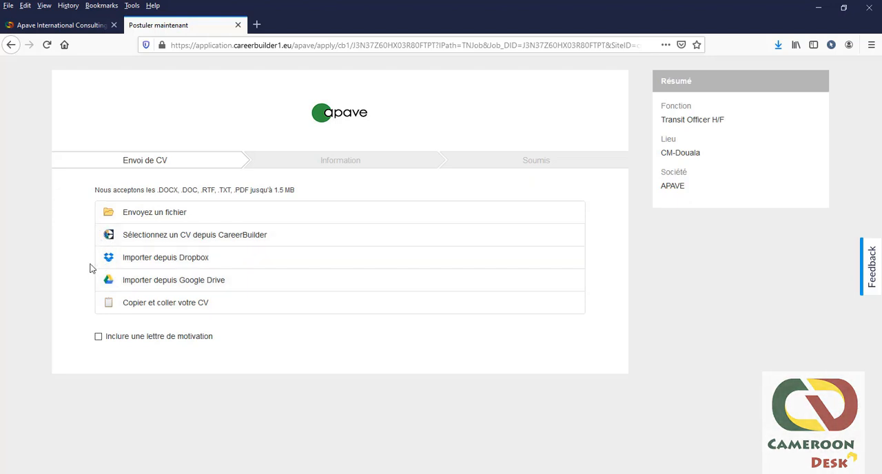
left_click(135, 307)
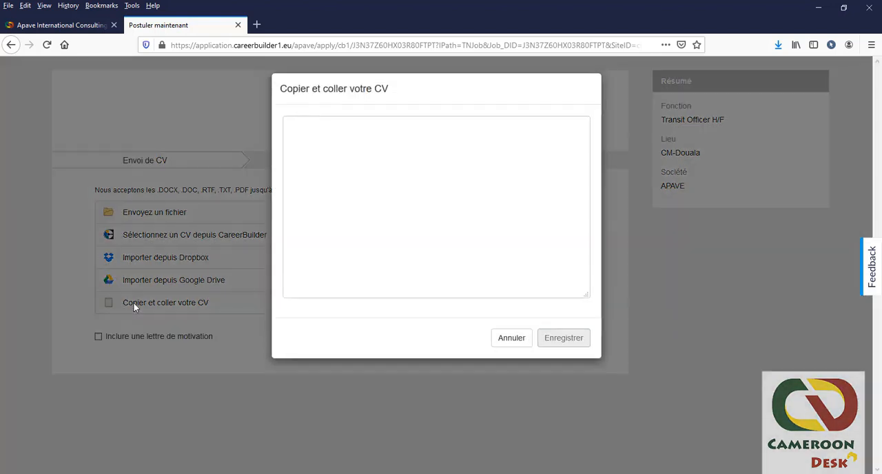
left_click(344, 161)
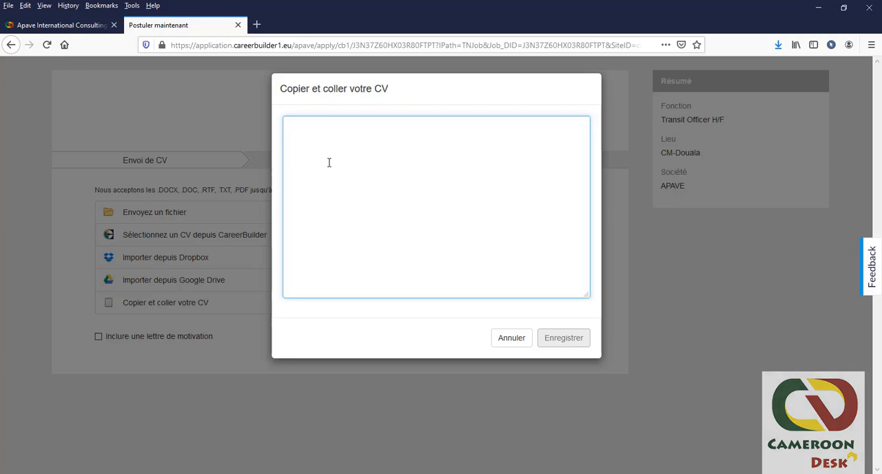
type("rhmn")
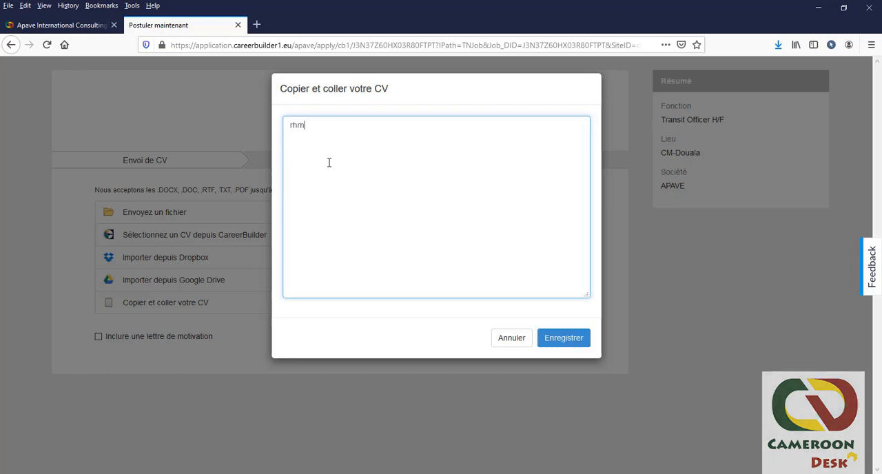
key("BackSpace")
key("BackSpace")
key("BackSpace")
key("BackSpace")
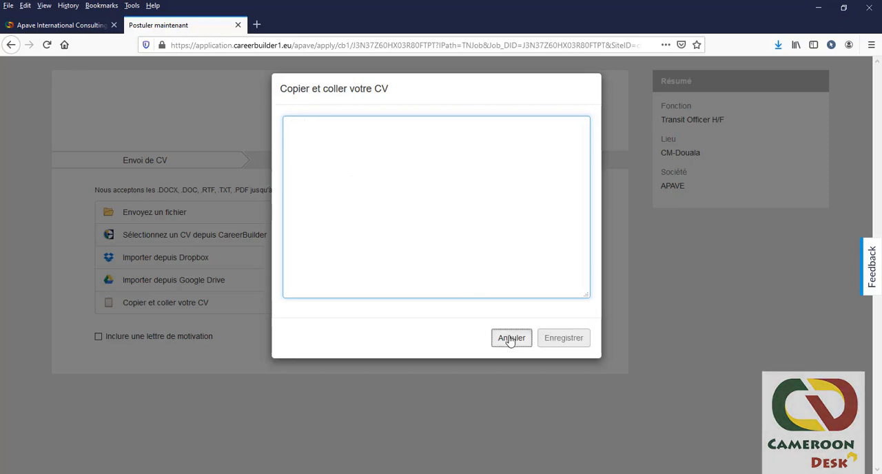
left_click(509, 338)
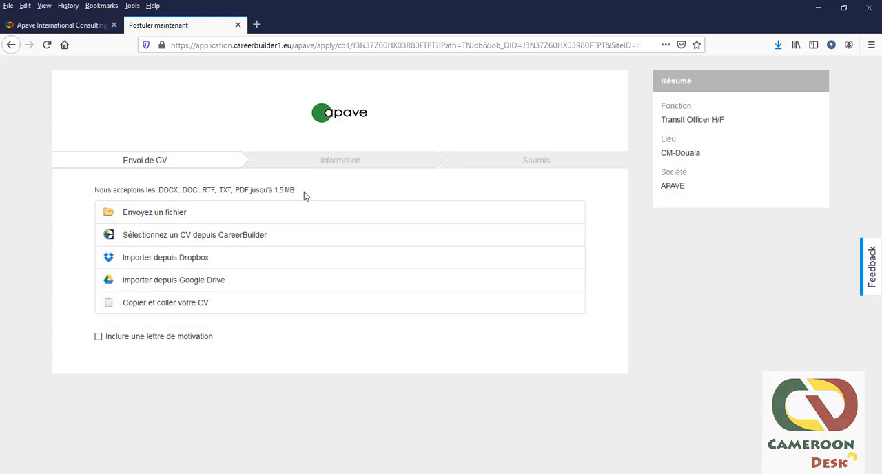
Step: Check the accepted CV formats and size limit, and upload the CV document from the Apave folder
left_click_drag(304, 192, 160, 190)
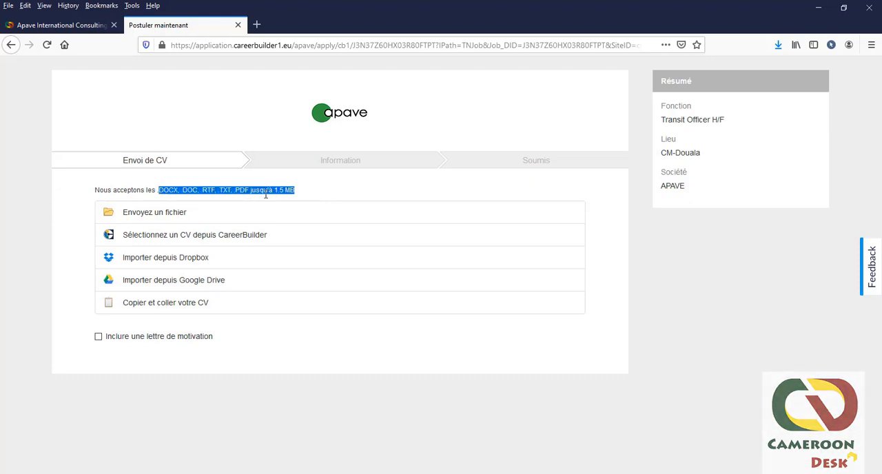
left_click(298, 191)
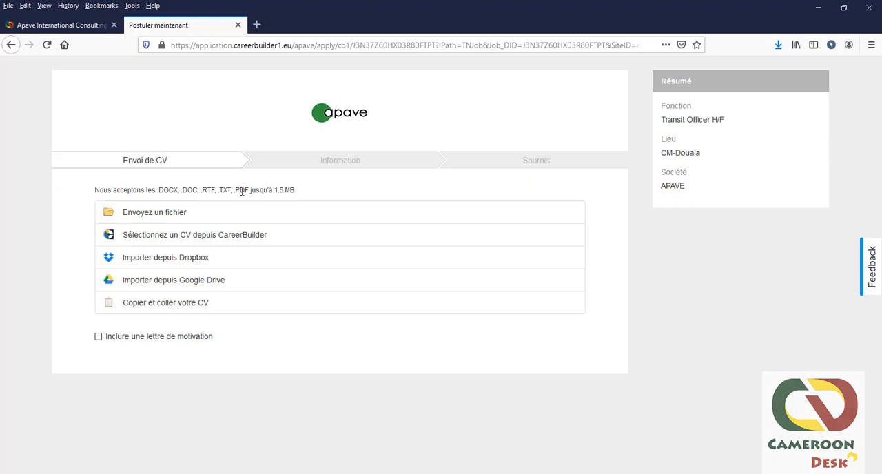
left_click(141, 215)
left_click(121, 79)
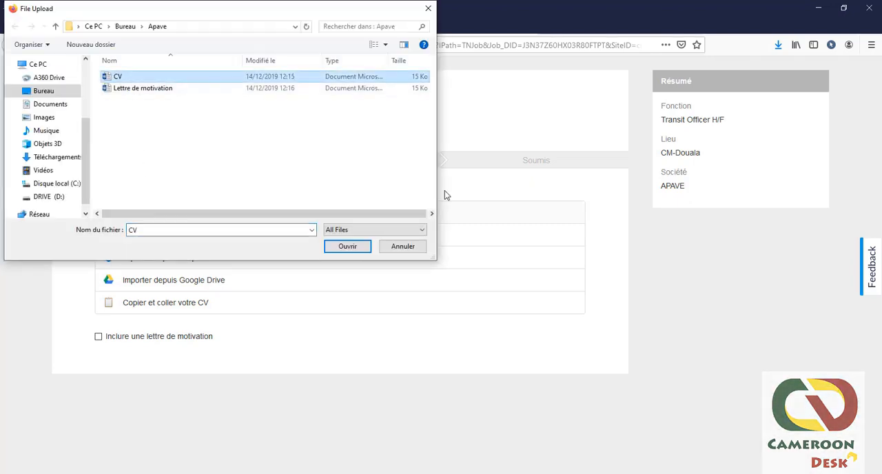
left_click(361, 247)
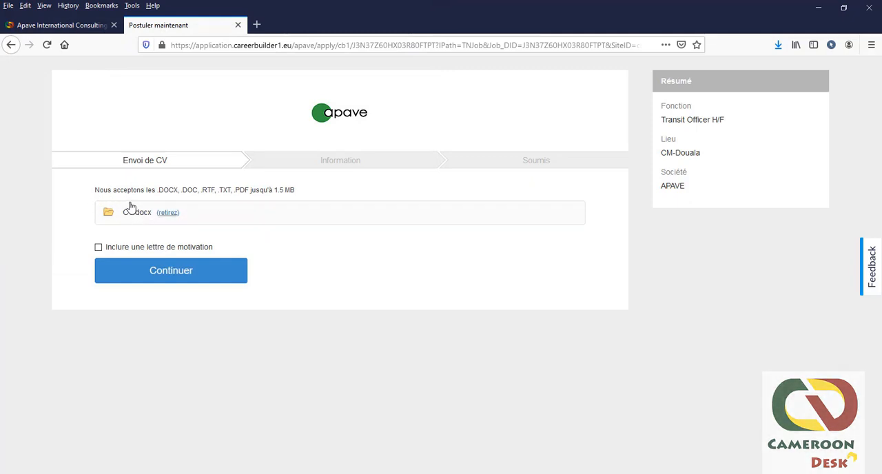
Step: Include a cover letter by uploading the "Lettre de motivation" document, and continue to the personal information form
left_click(98, 248)
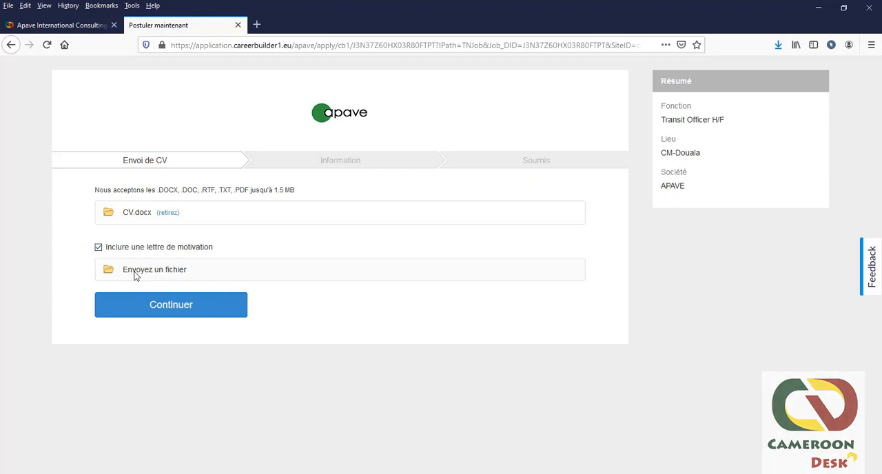
left_click(136, 274)
left_click(142, 88)
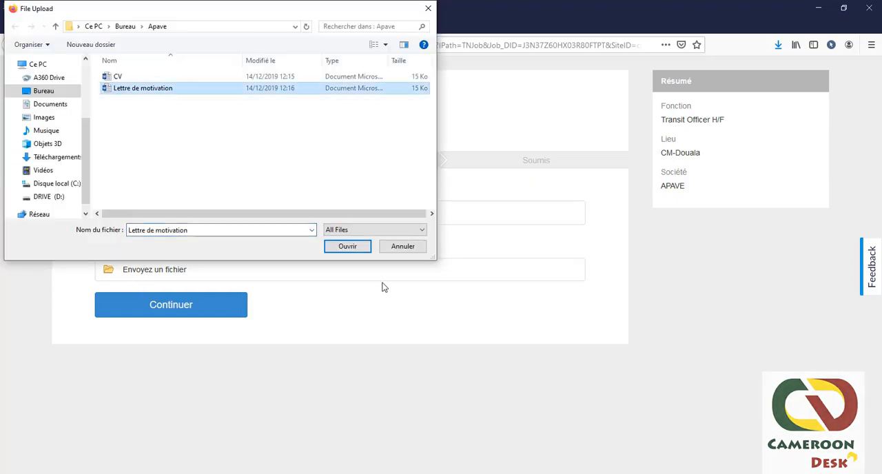
left_click(356, 252)
left_click(195, 310)
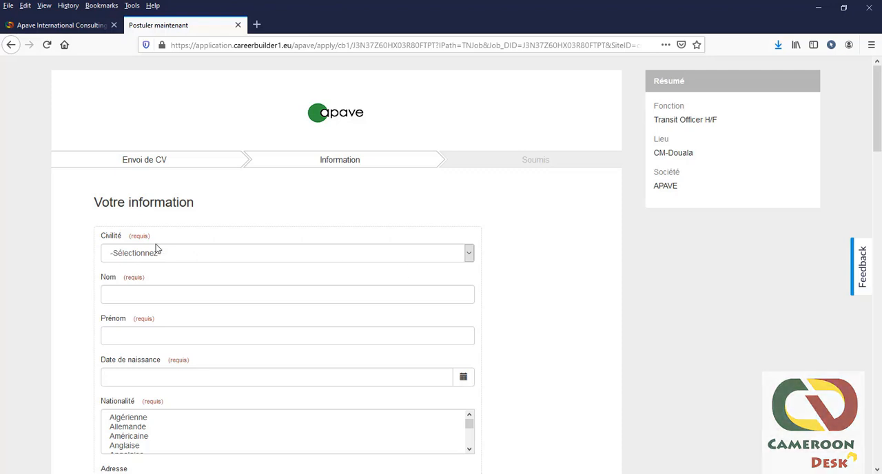
Step: Set the applicant's title to M. and fill in the last name and first name
left_click(440, 256)
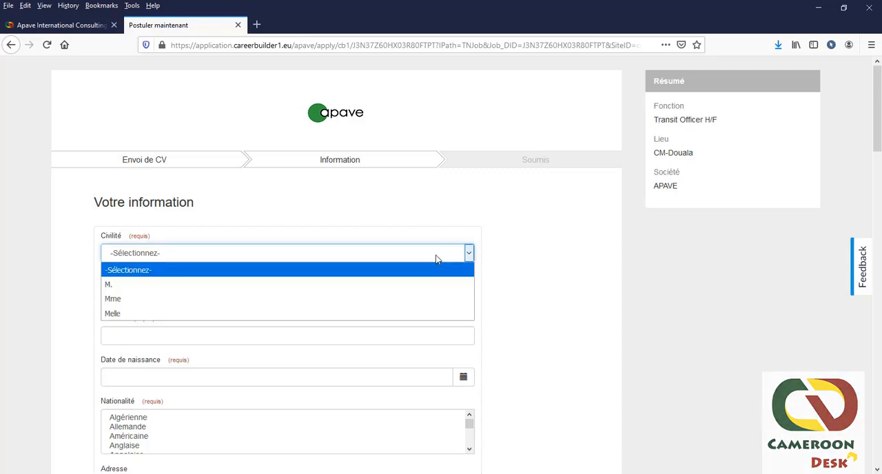
left_click(173, 289)
left_click(153, 298)
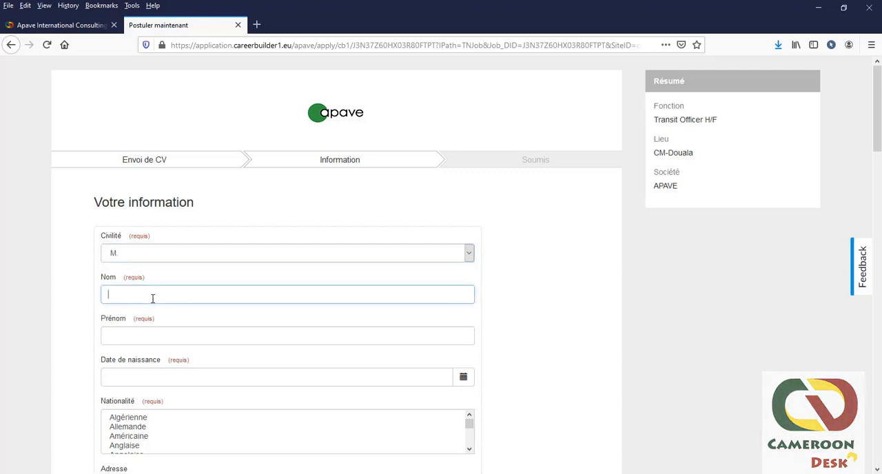
type("Jean")
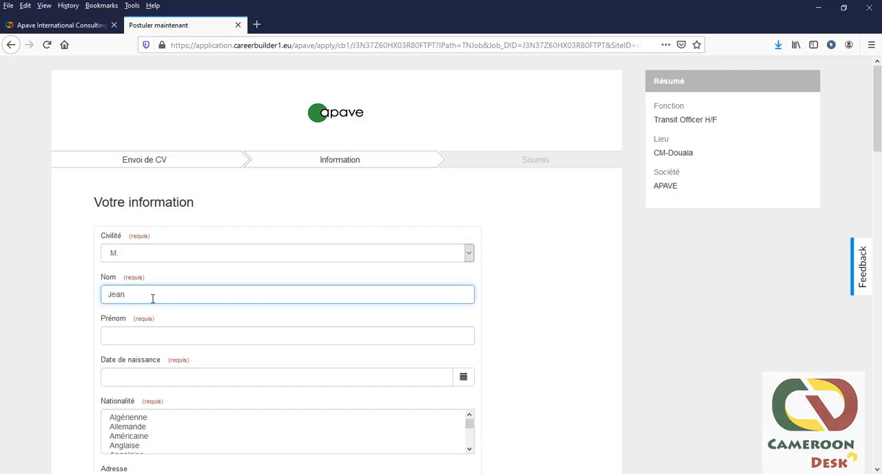
left_click(162, 332)
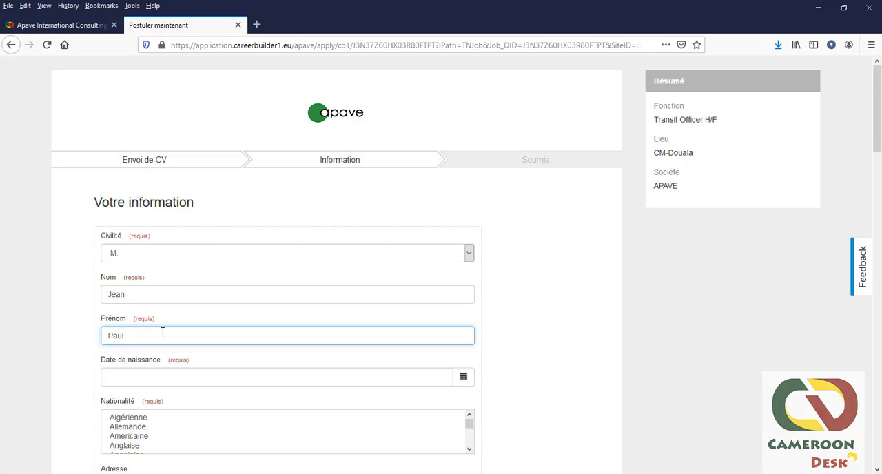
Step: Pick the applicant's date of birth from the calendar and select Gabonaise as the nationality
left_click(464, 376)
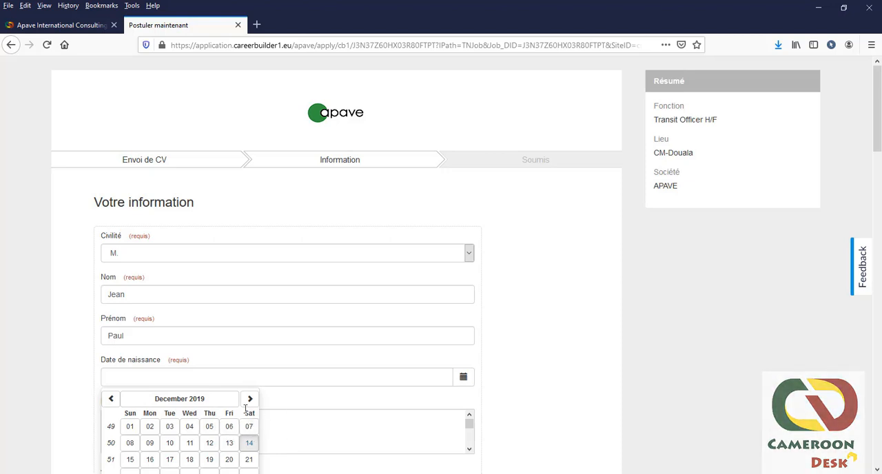
scroll(235, 383, "down", 4)
left_click(237, 363)
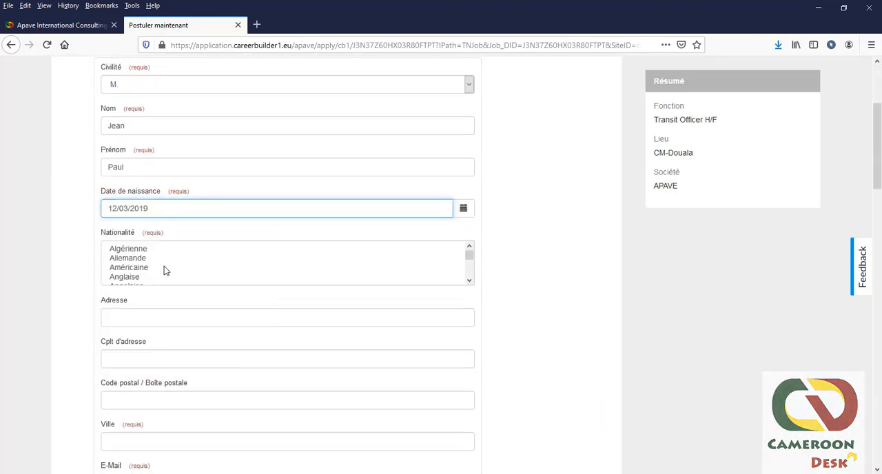
left_click_drag(469, 258, 468, 262)
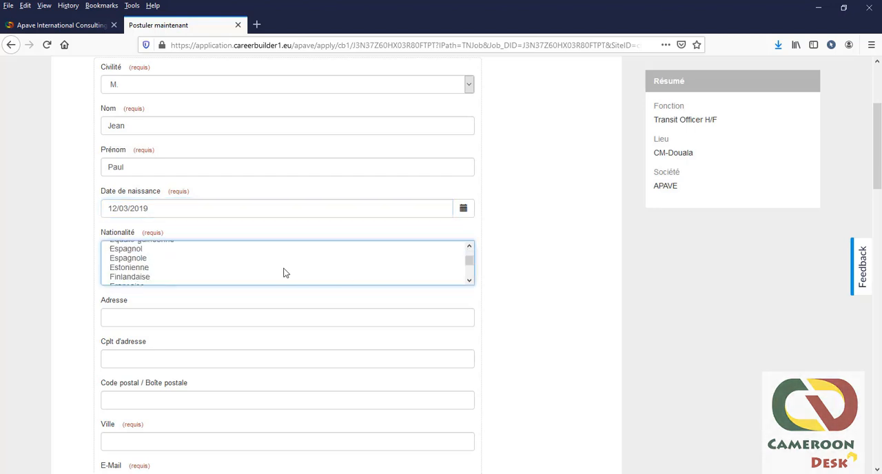
scroll(142, 276, "down", 1)
left_click(136, 256)
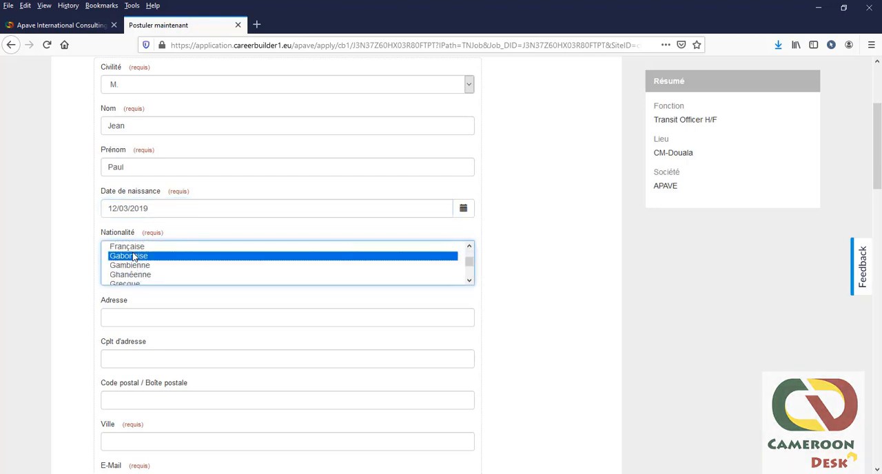
left_click(458, 299)
left_click(192, 320)
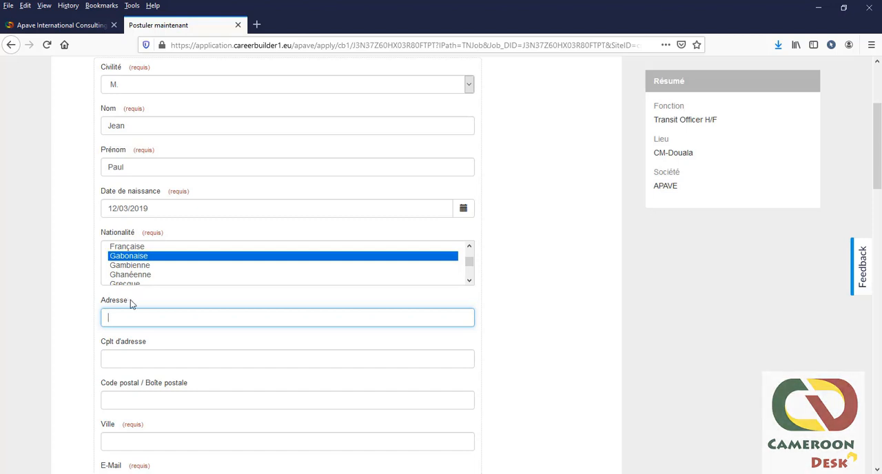
left_click(167, 299)
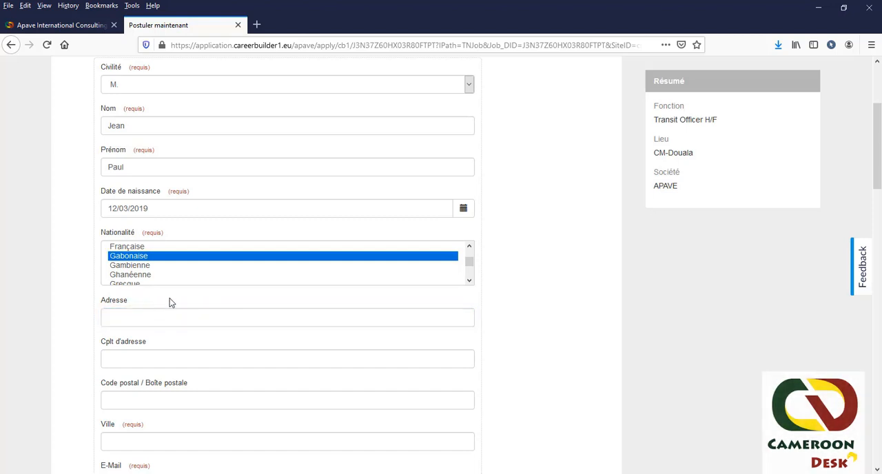
left_click(139, 317)
left_click(132, 356)
left_click(128, 315)
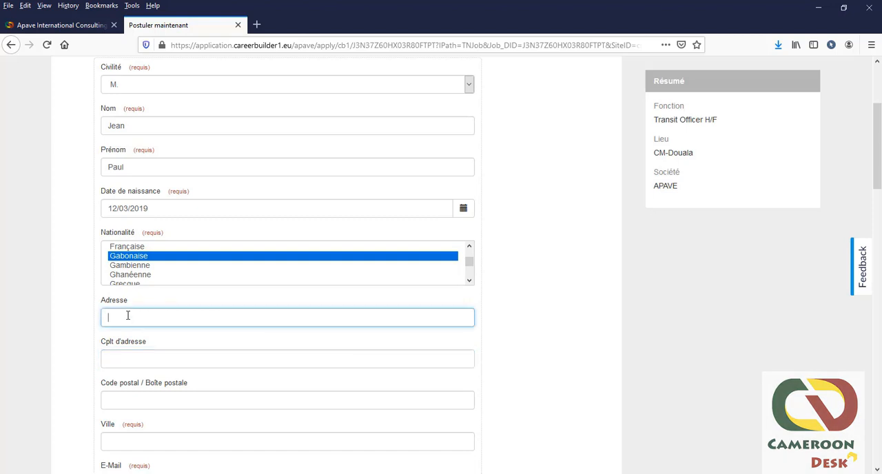
left_click(143, 356)
scroll(162, 319, "down", 3)
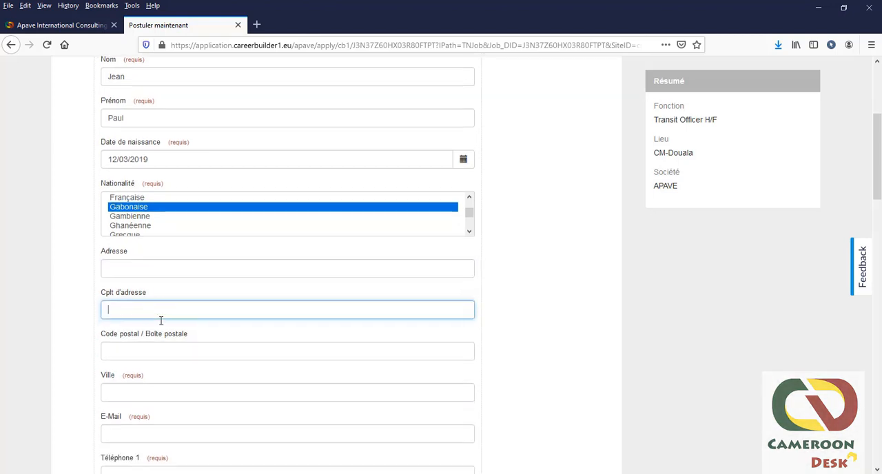
Step: Enter Douala as the applicant's city, skipping the optional address and postal code fields
key("Tab")
scroll(141, 248, "down", 3)
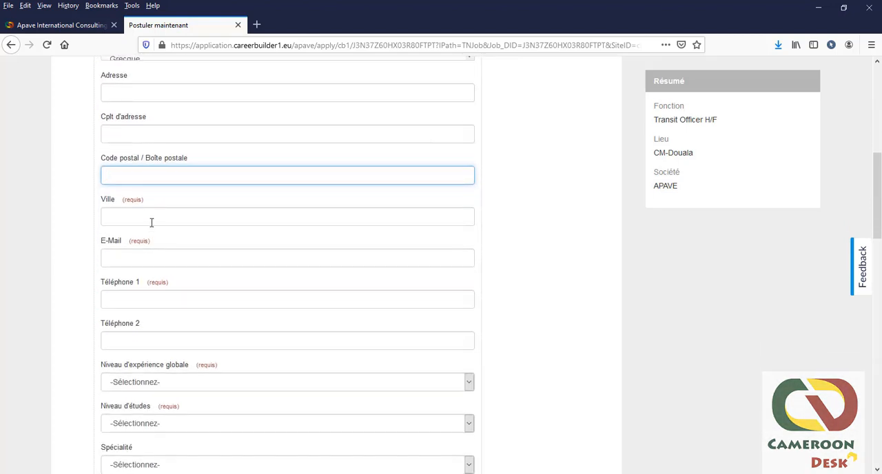
left_click(149, 217)
type("Do")
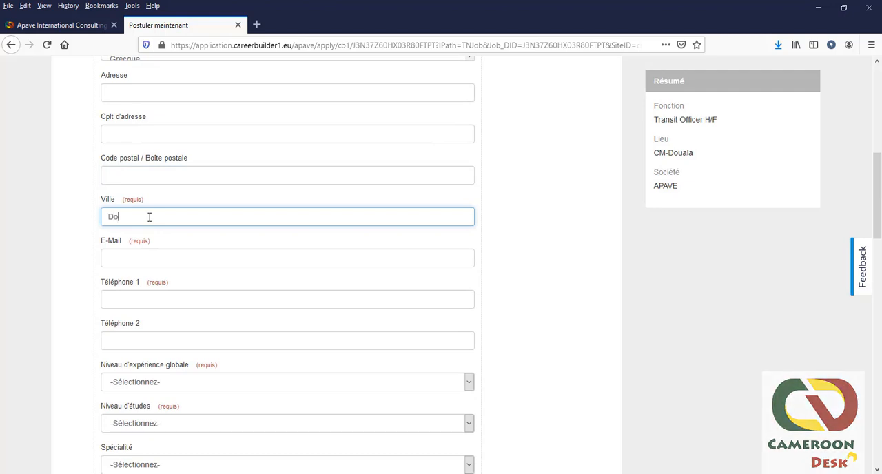
type("uy")
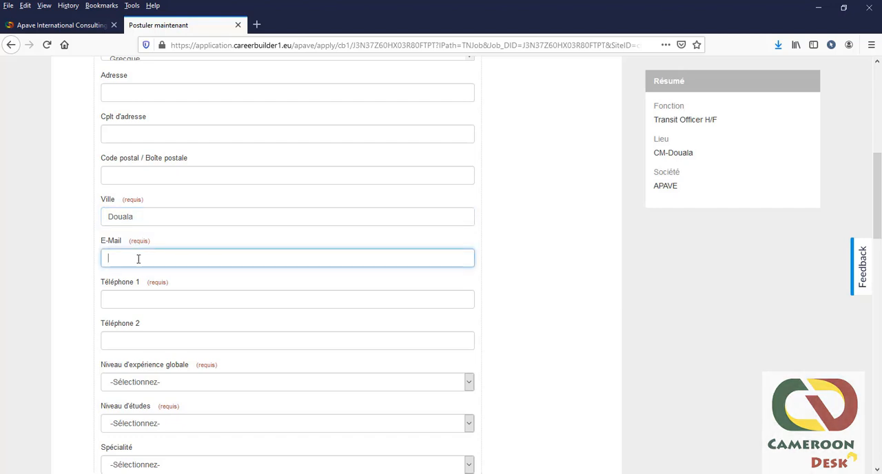
Step: Fill in the applicant's e-mail address and primary phone number
key("ctrl+v")
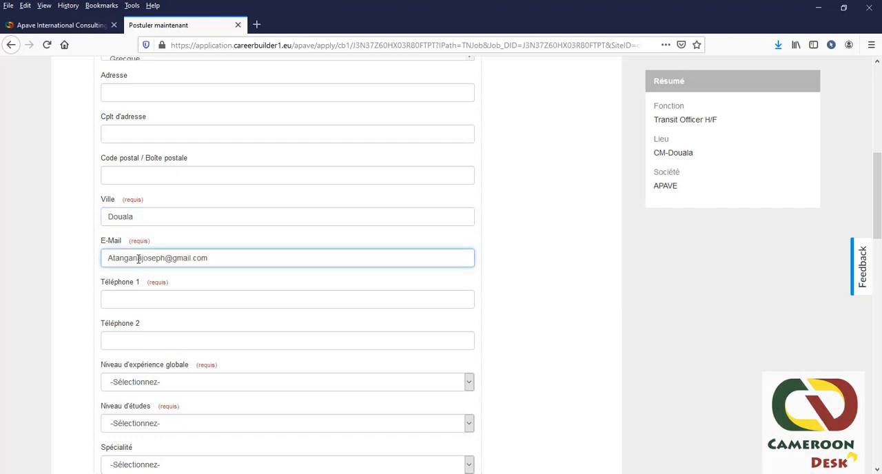
left_click(147, 302)
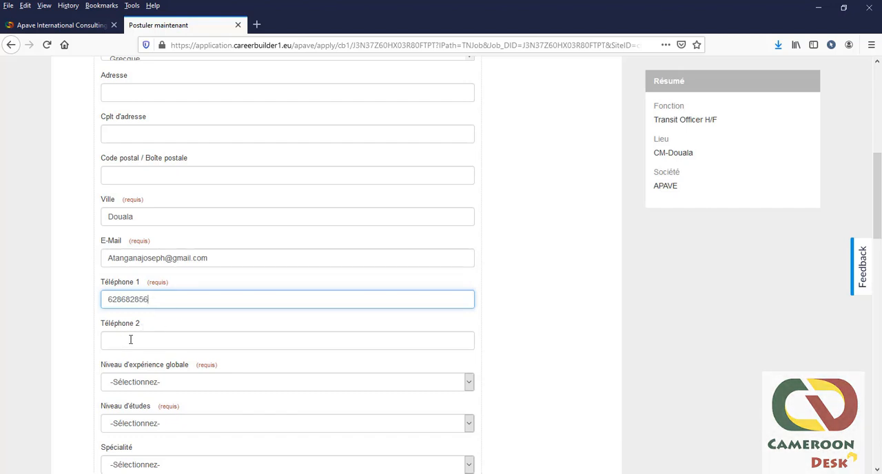
left_click(131, 338)
Step: Set the overall experience level to "Première expérience (de 1 à 3 ans)" and the education level to INGENIEUR
scroll(154, 328, "down", 2)
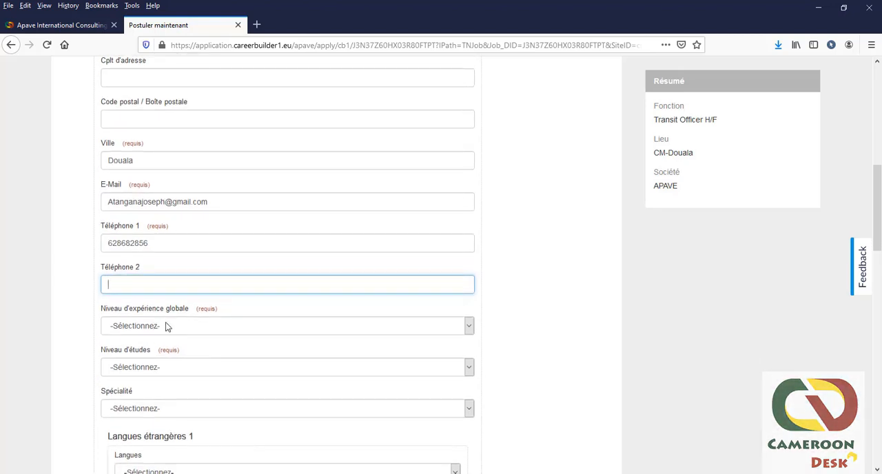
left_click(468, 327)
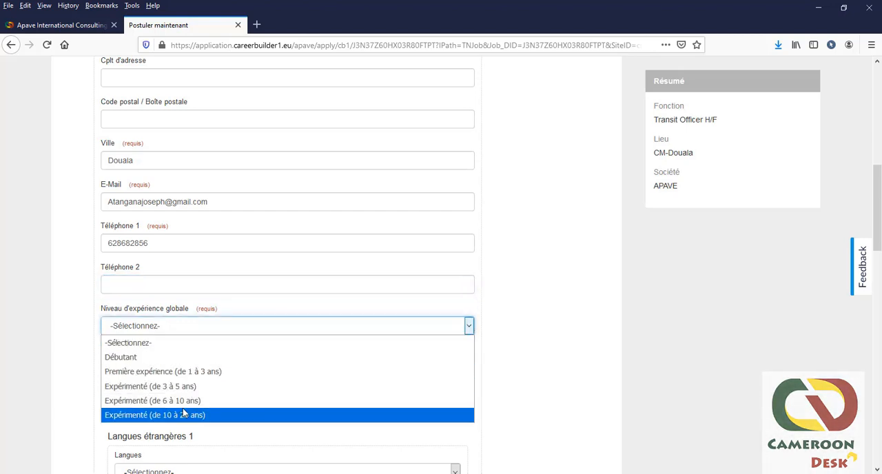
left_click(163, 373)
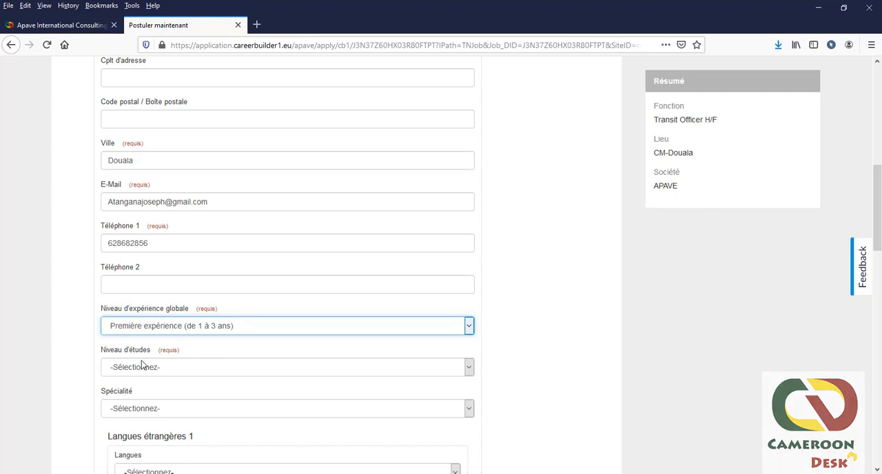
left_click(193, 371)
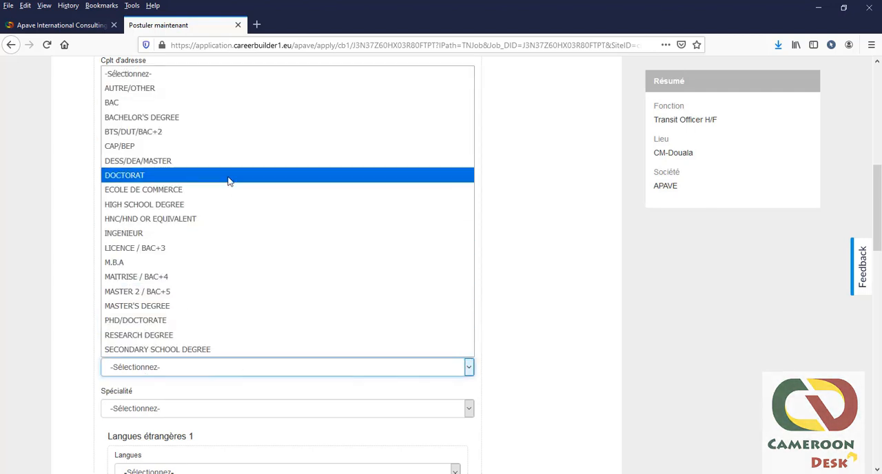
left_click(128, 238)
Step: Choose [Autres] as the applicant's specialty
scroll(259, 377, "down", 2)
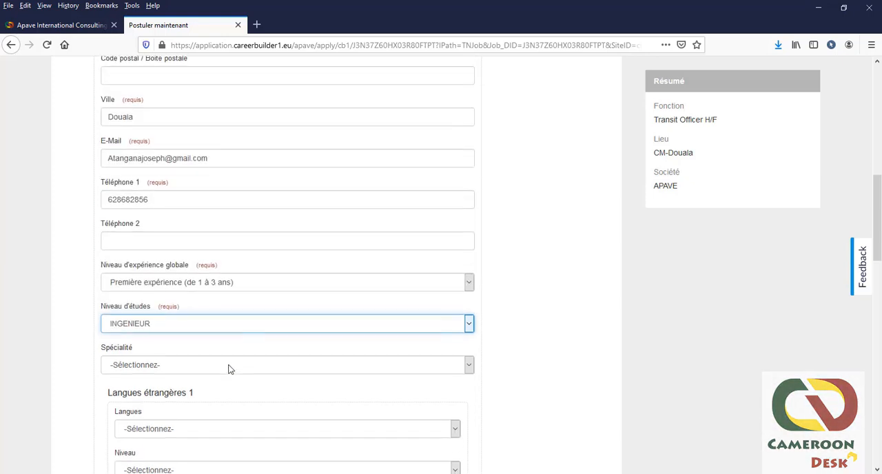
left_click(179, 356)
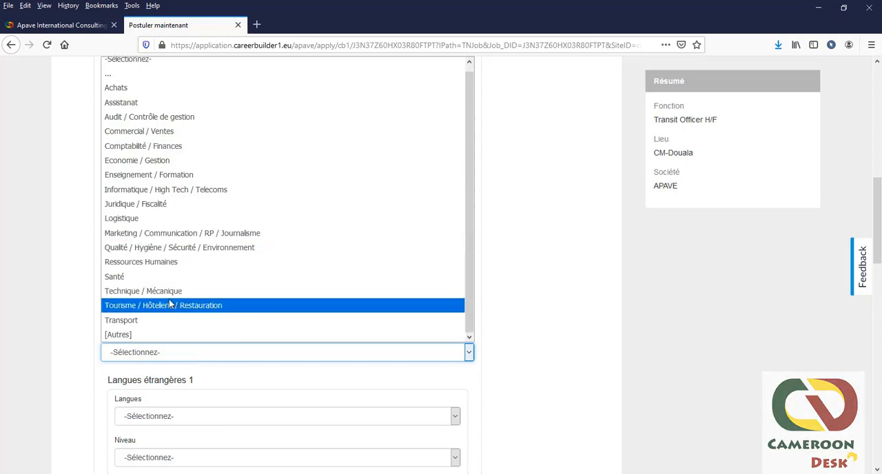
left_click(175, 291)
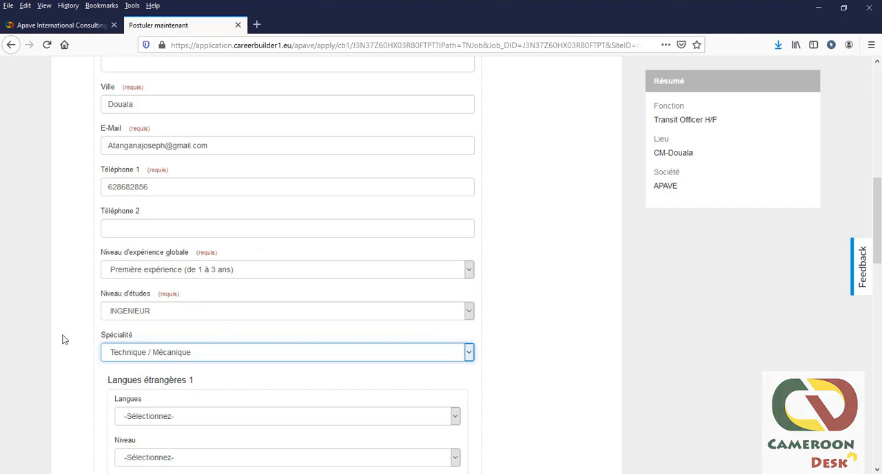
left_click(472, 357)
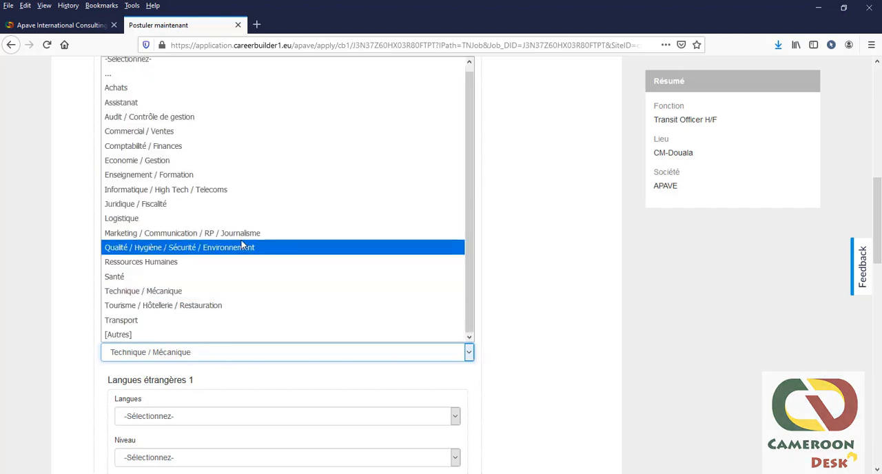
left_click(125, 335)
Step: Skip the foreign-language sections, answer Oui to "Actuellement en poste", and check the available Disponibilité options
scroll(191, 348, "down", 2)
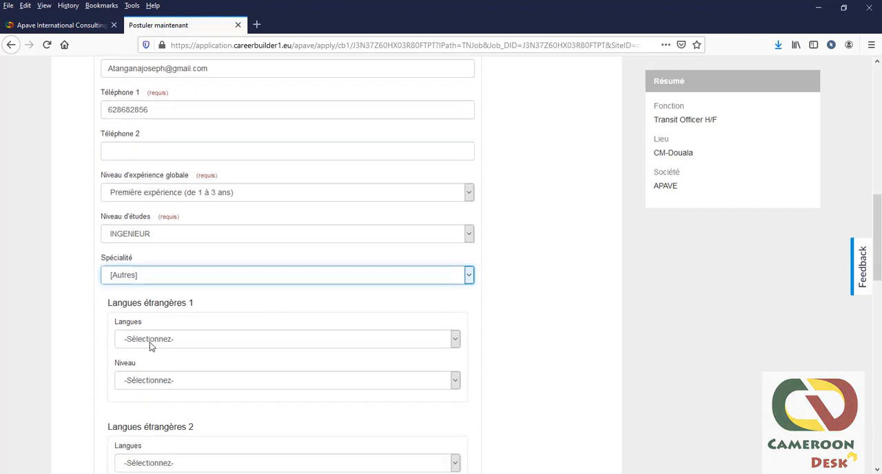
scroll(150, 344, "down", 1)
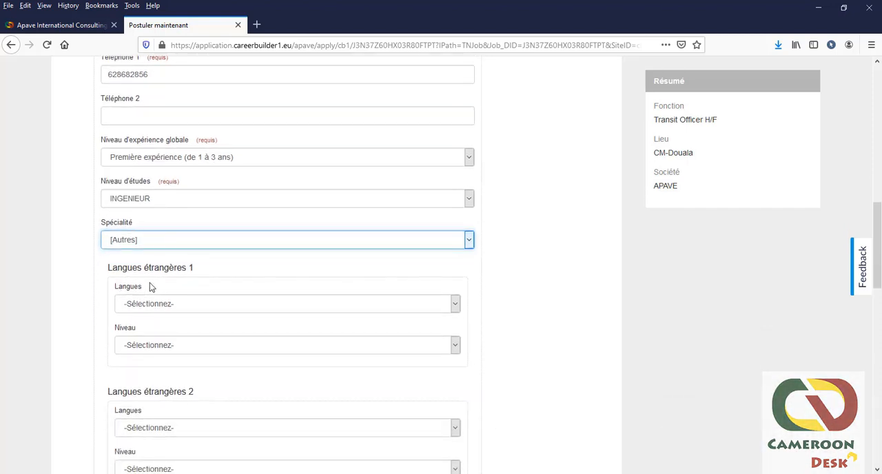
scroll(152, 286, "down", 3)
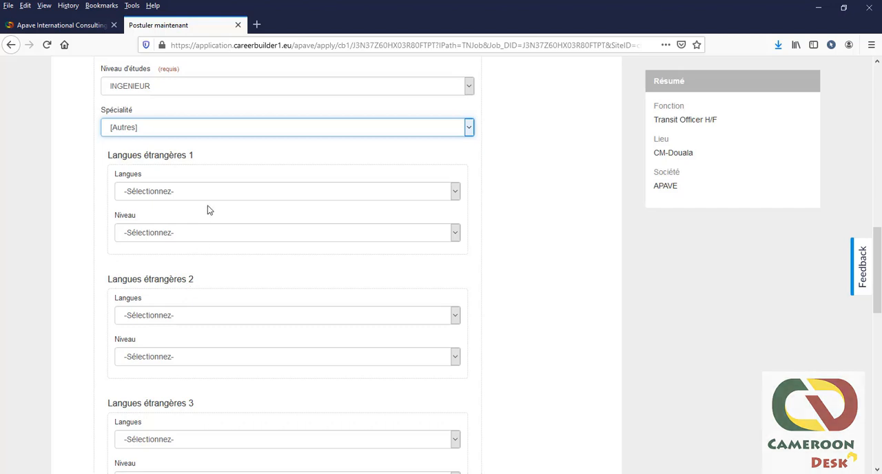
scroll(177, 210, "down", 2)
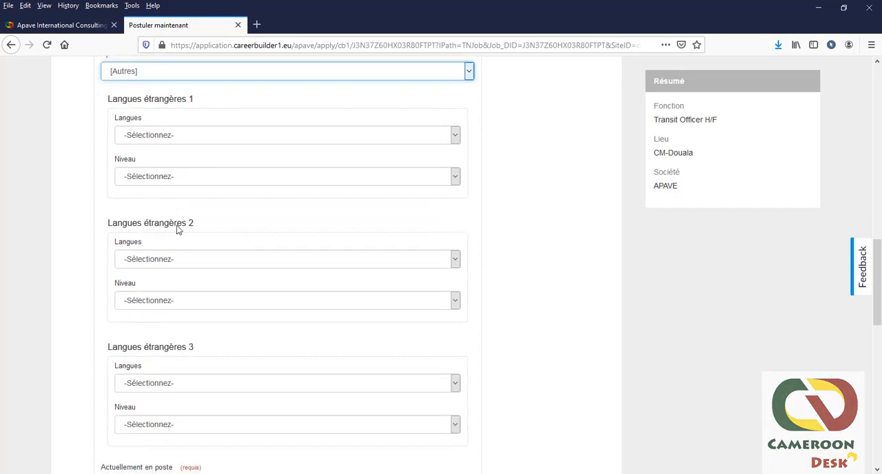
scroll(177, 230, "down", 5)
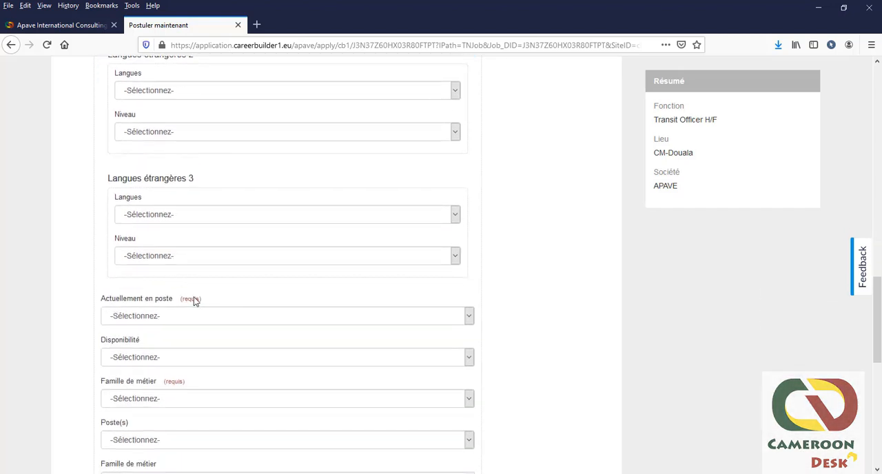
scroll(194, 300, "down", 3)
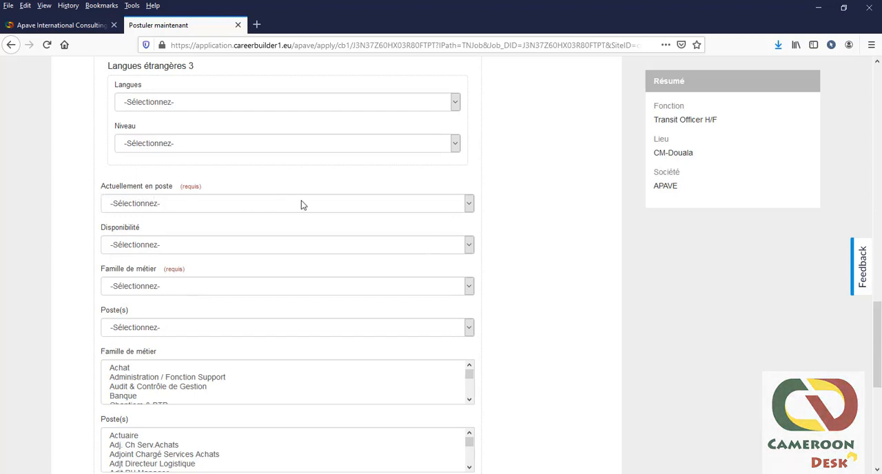
left_click(469, 206)
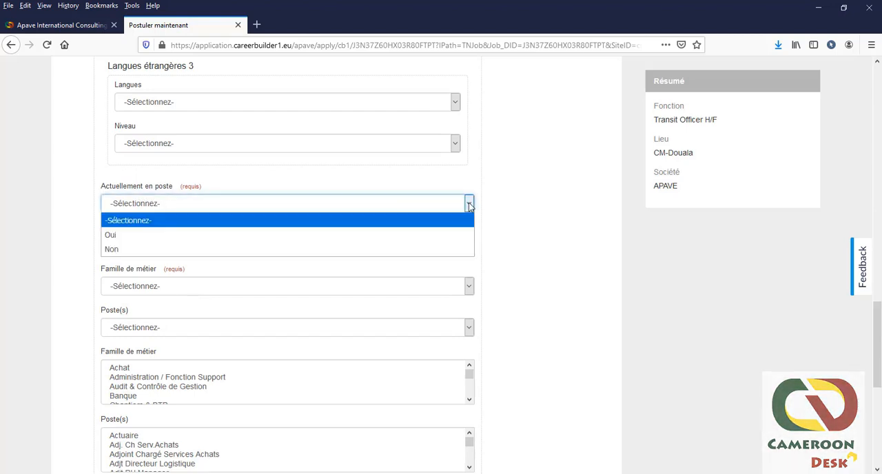
left_click(114, 235)
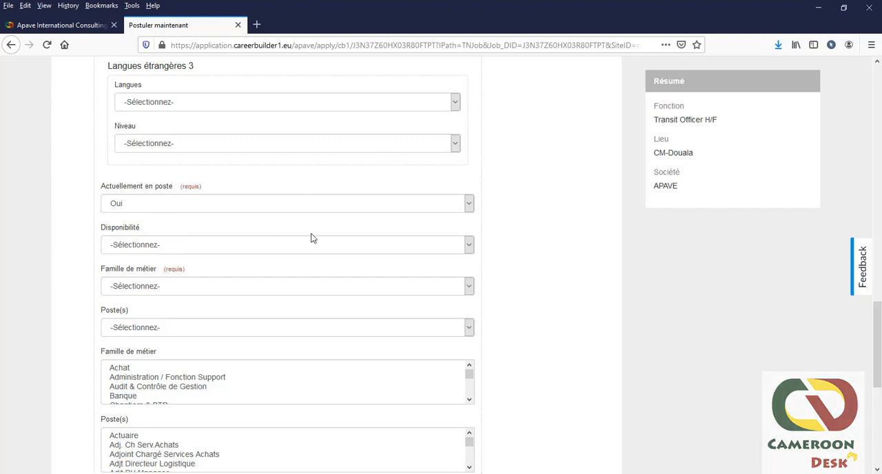
left_click(469, 245)
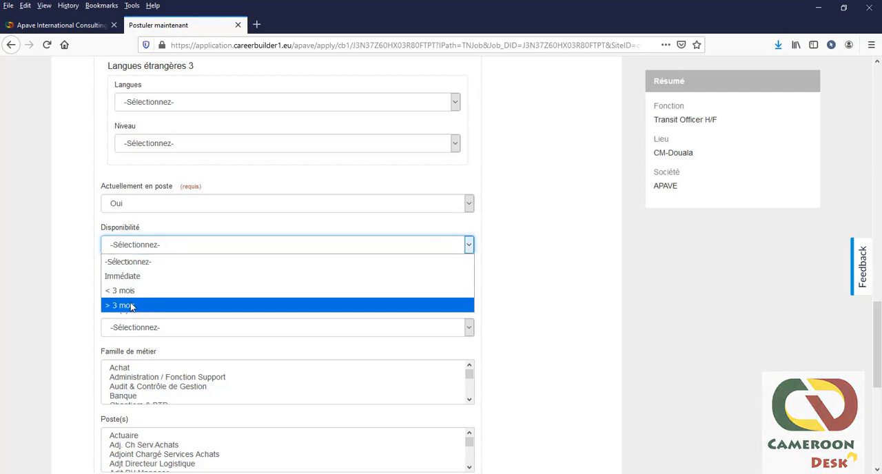
left_click(69, 274)
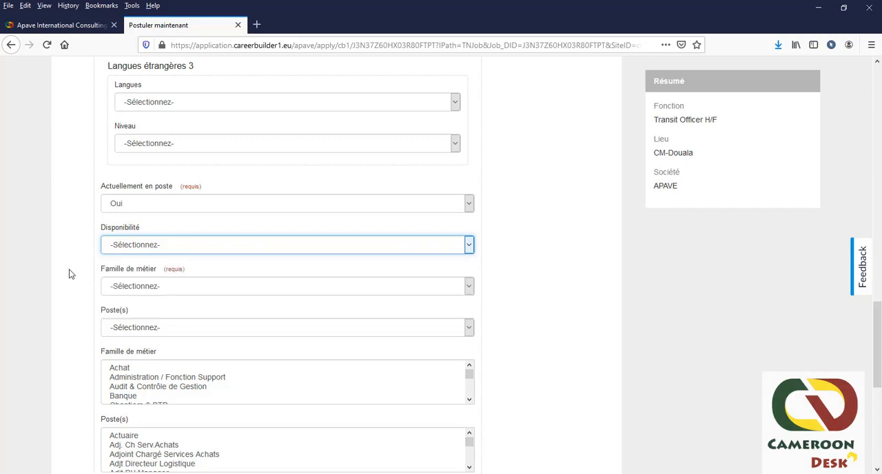
Step: Change the "Actuellement en poste" answer to Non and set Disponibilité to Immédiate
left_click(470, 206)
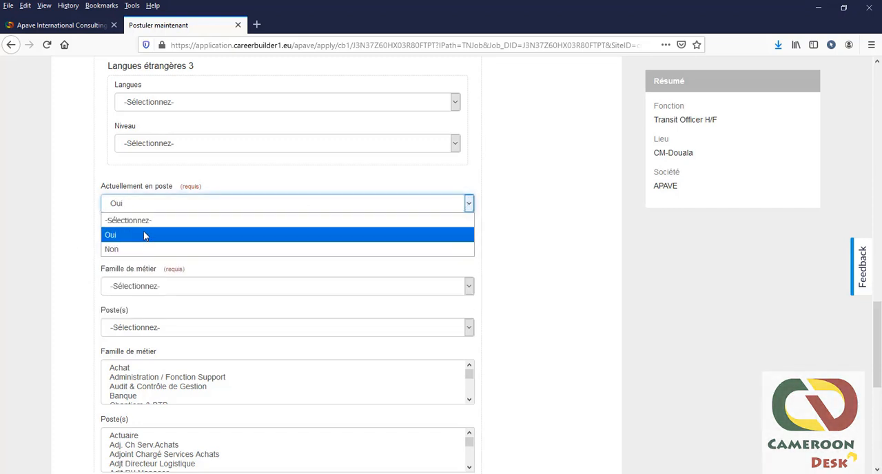
left_click(124, 248)
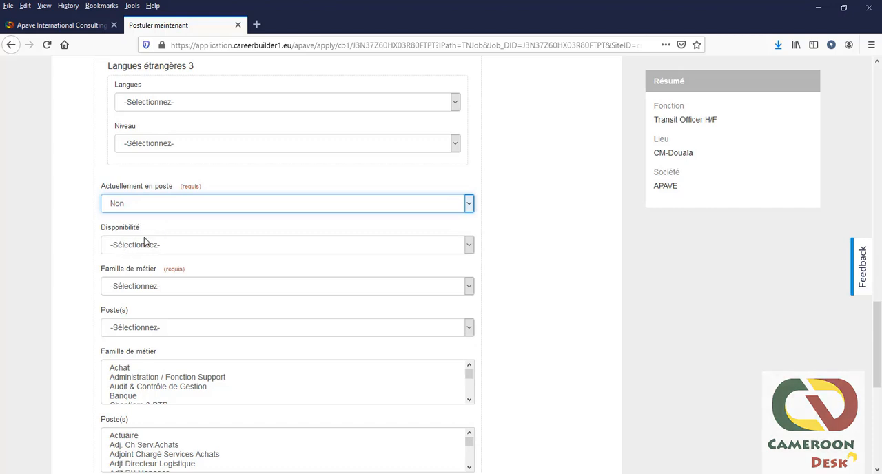
left_click(469, 246)
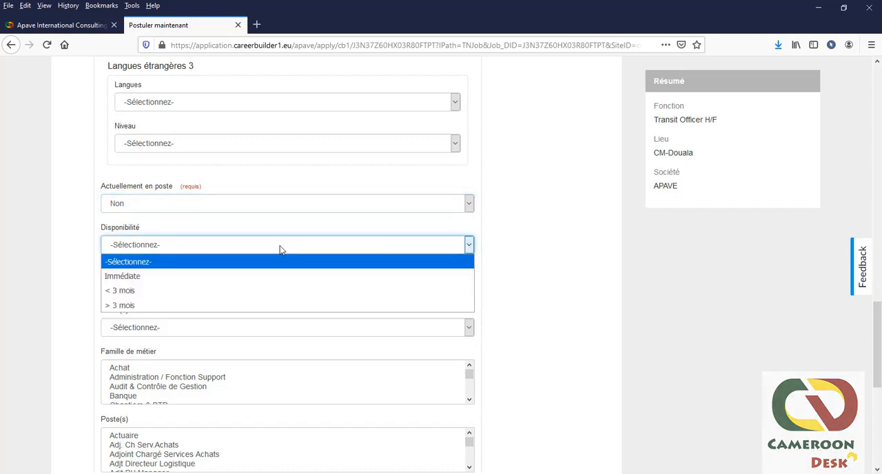
left_click(155, 275)
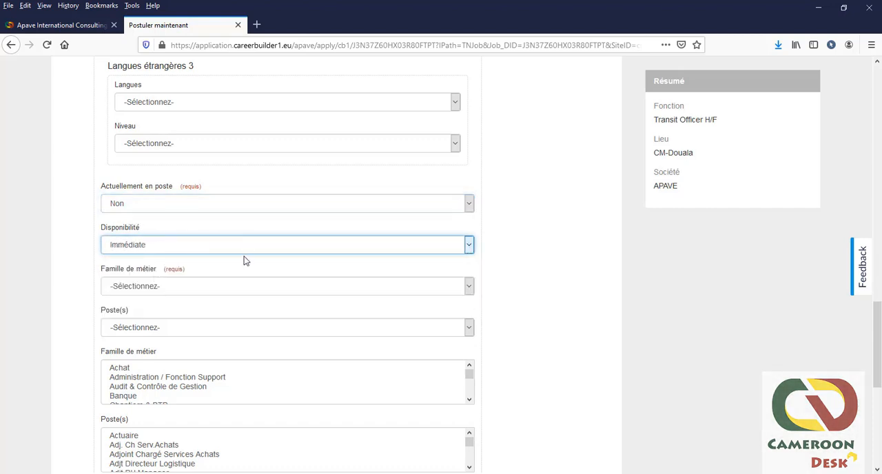
Step: Select "Ingénieurs Industrie/Production" as the required Famille de métier
scroll(250, 261, "down", 2)
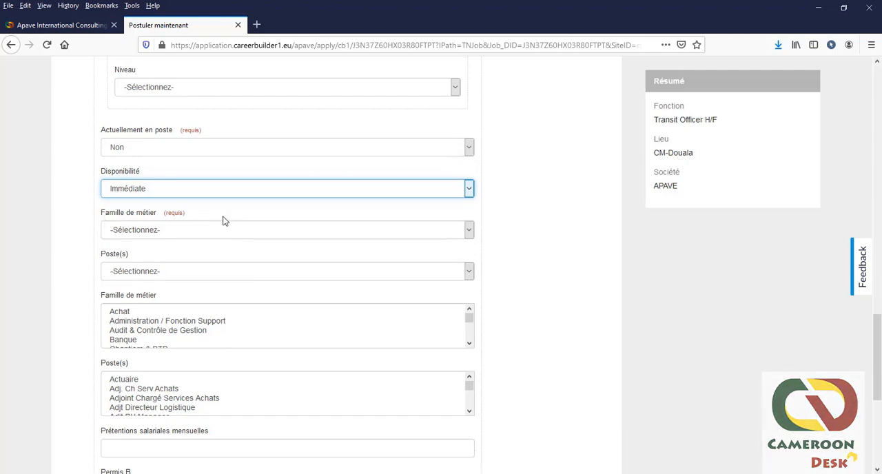
left_click(471, 230)
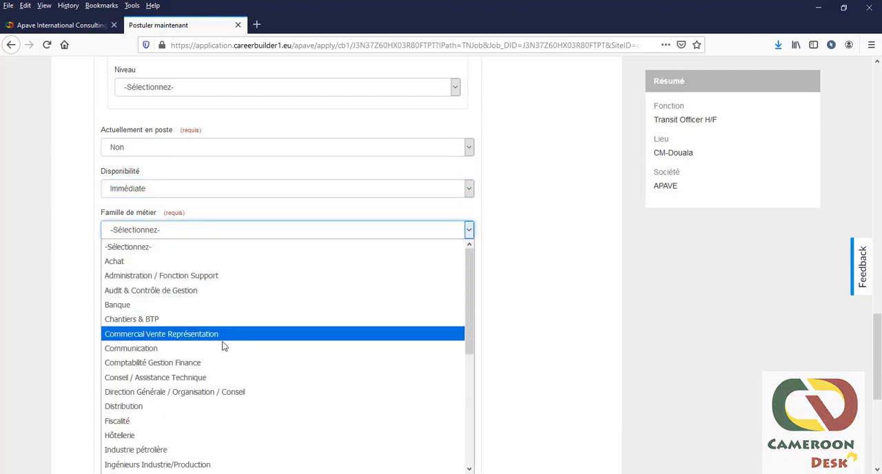
scroll(224, 345, "down", 2)
scroll(241, 303, "down", 1)
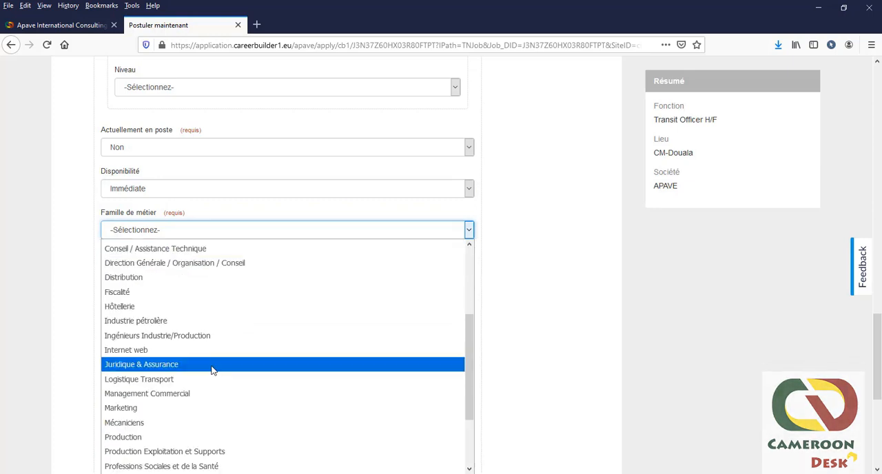
scroll(206, 365, "up", 1)
left_click(164, 380)
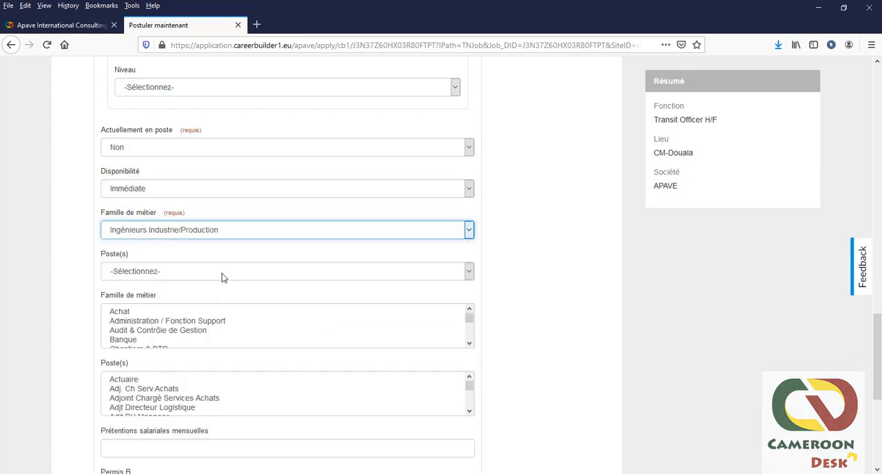
Step: Choose "Administrateur Système" as the position under the required Famille de métier
scroll(223, 276, "down", 1)
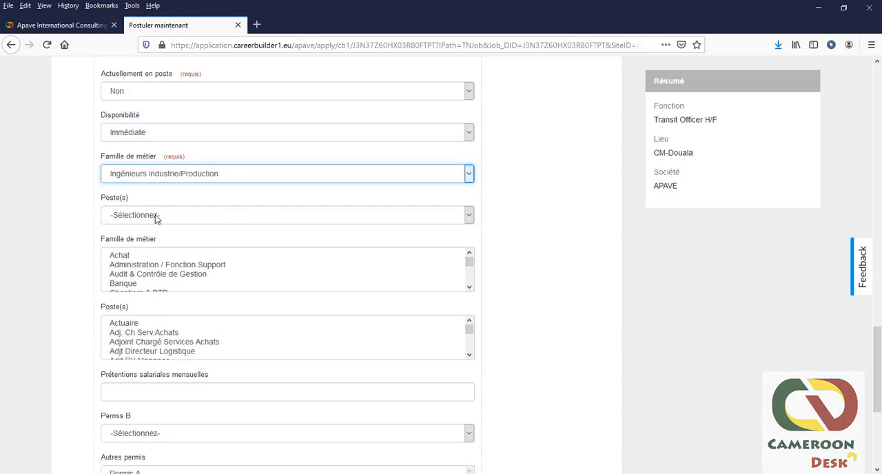
left_click(253, 215)
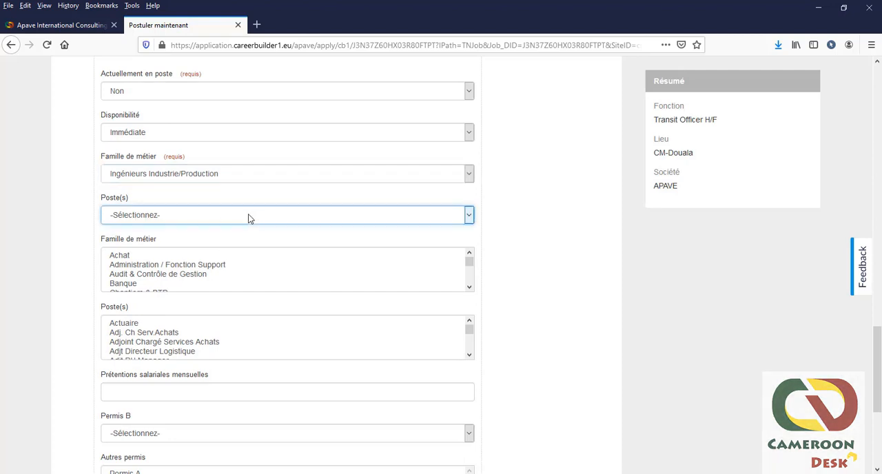
left_click(468, 218)
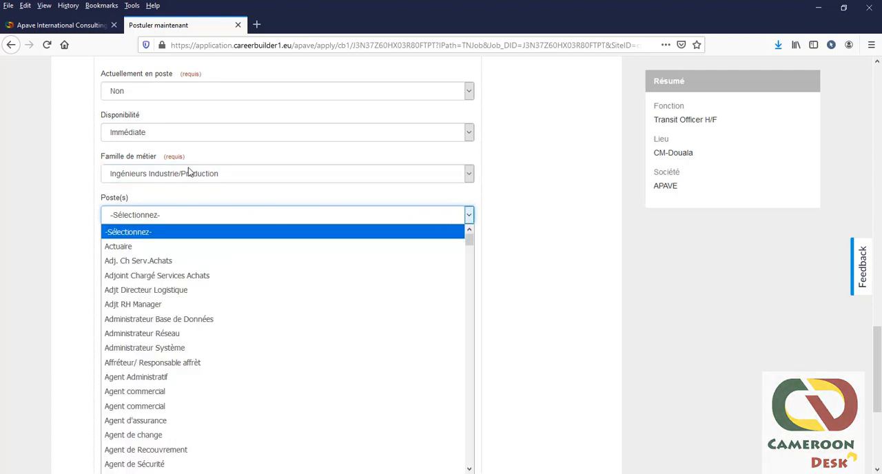
left_click(145, 347)
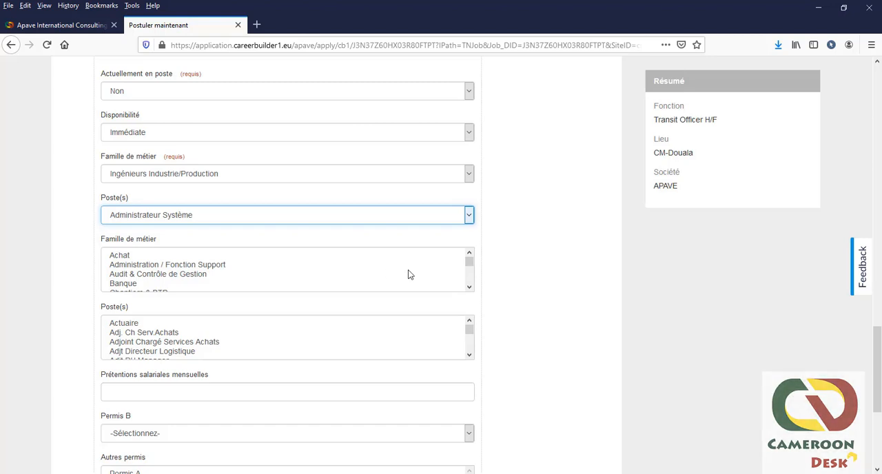
Step: Select "Ingénieurs Industrie/Production" in the optional Famille de métier list
left_click(470, 264)
scroll(470, 264, "down", 5)
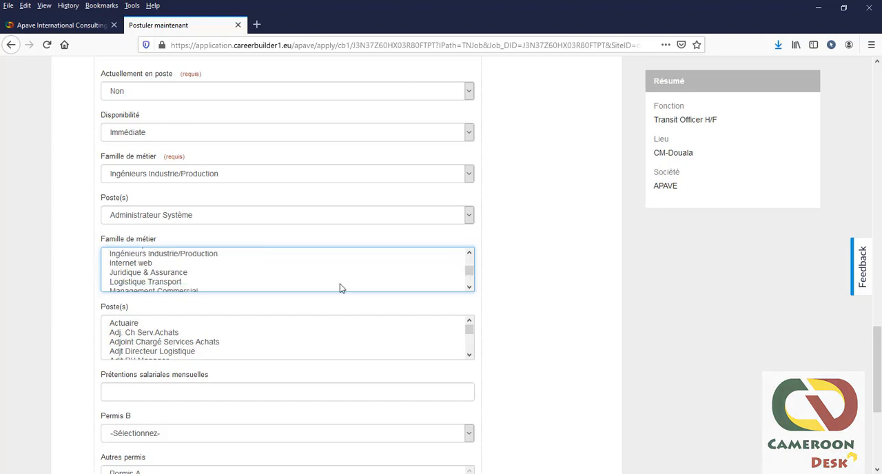
scroll(149, 277, "up", 2)
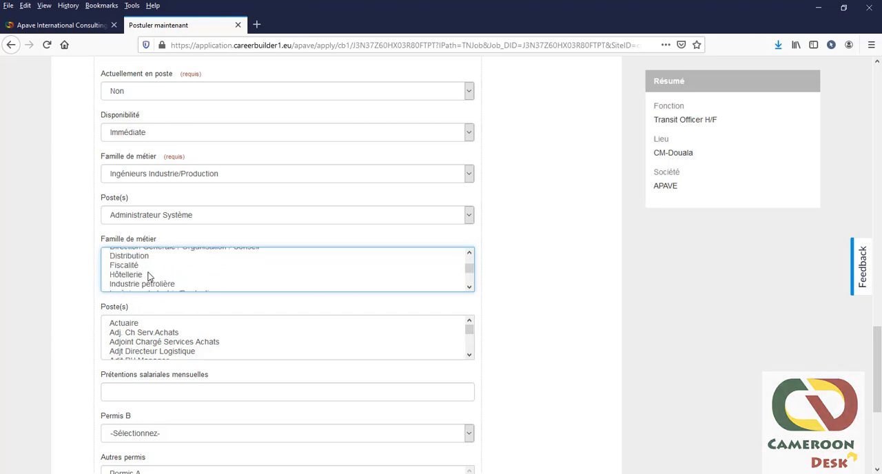
scroll(148, 278, "down", 2)
scroll(148, 275, "up", 2)
scroll(152, 274, "down", 2)
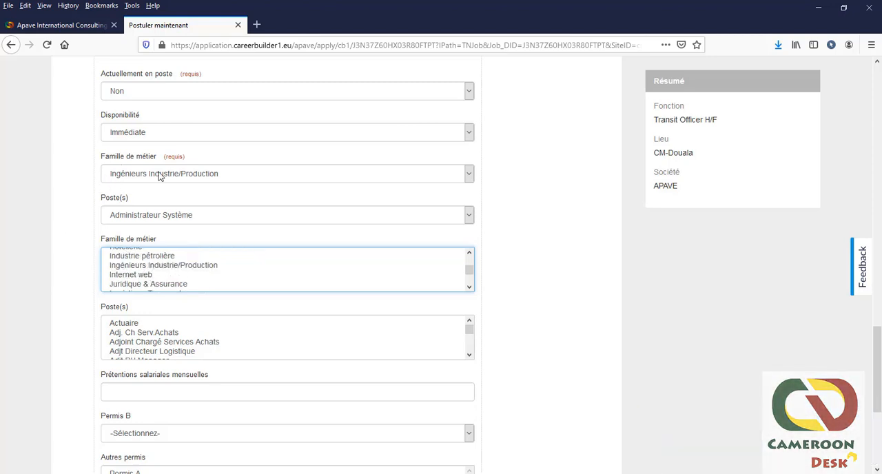
left_click(152, 266)
left_click(389, 313)
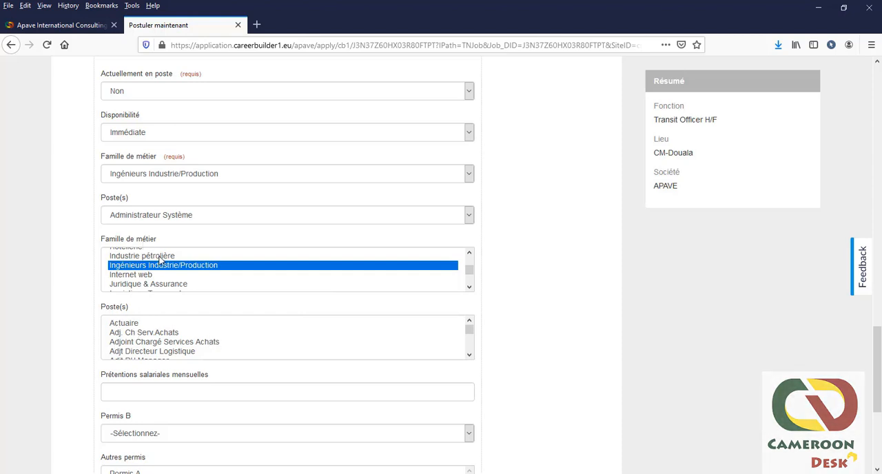
Step: Select "Agent commercial" in the Poste(s) list below the optional Famille de métier
scroll(237, 353, "down", 2)
left_click(143, 338)
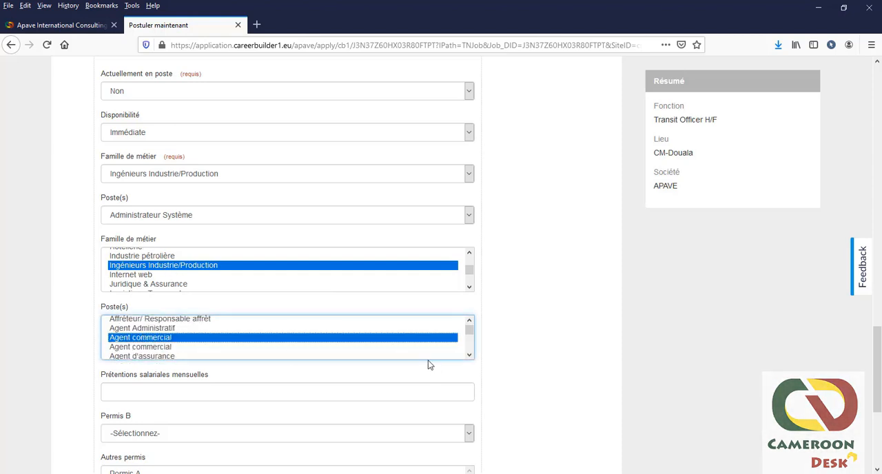
scroll(200, 349, "down", 1)
Step: Leave the monthly salary expectation blank, set Permis B to Non and select Permis A under Autres permis
left_click(188, 392)
scroll(188, 391, "down", 1)
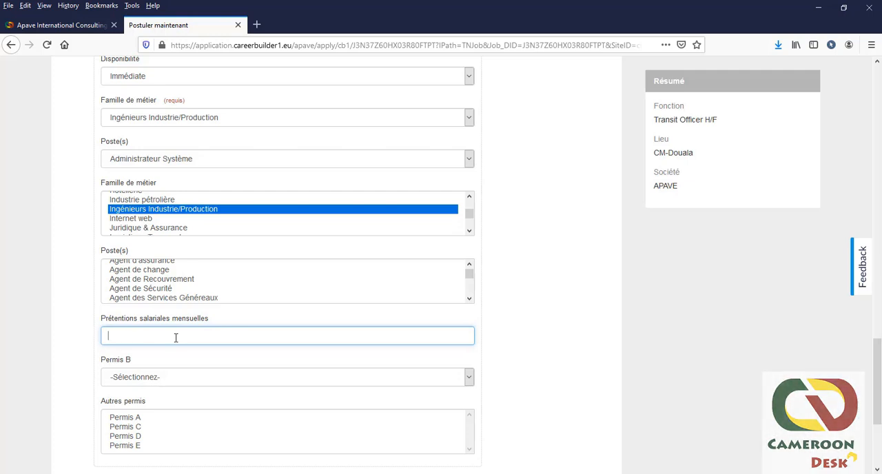
scroll(182, 339, "down", 1)
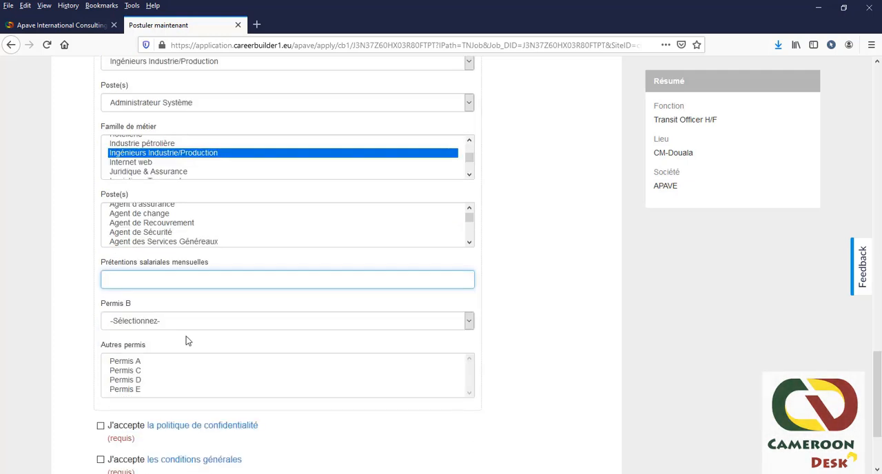
left_click(469, 321)
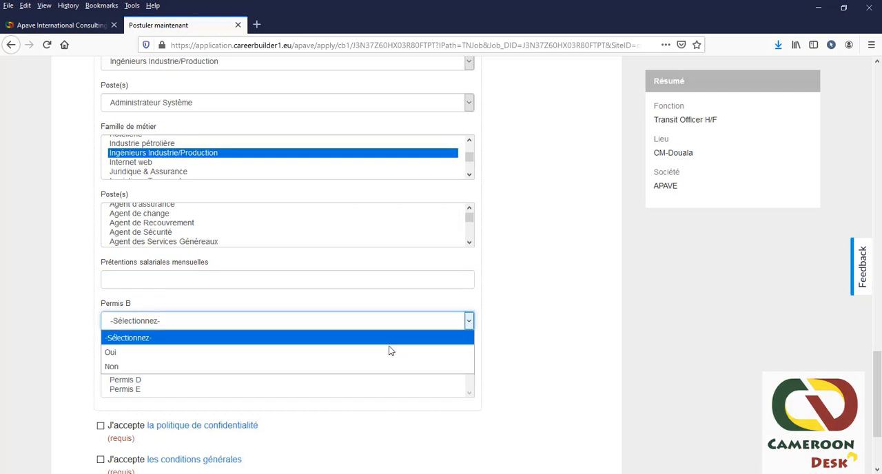
left_click(117, 366)
scroll(213, 342, "down", 1)
scroll(213, 342, "down", 2)
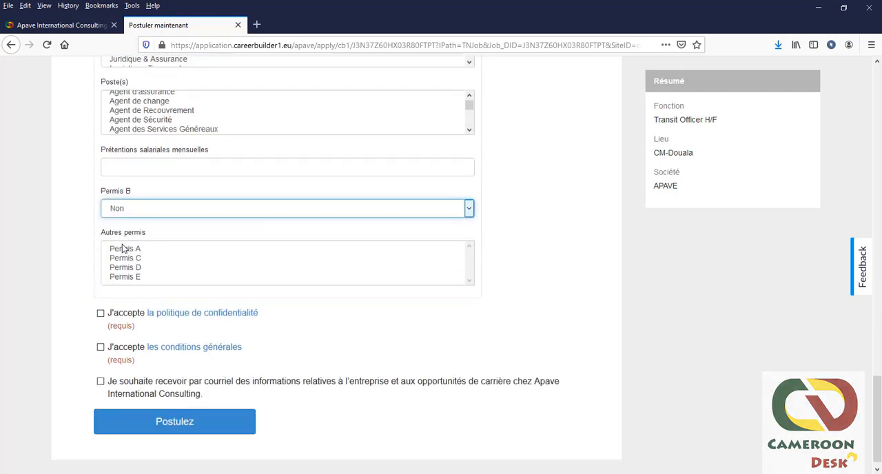
left_click(128, 253)
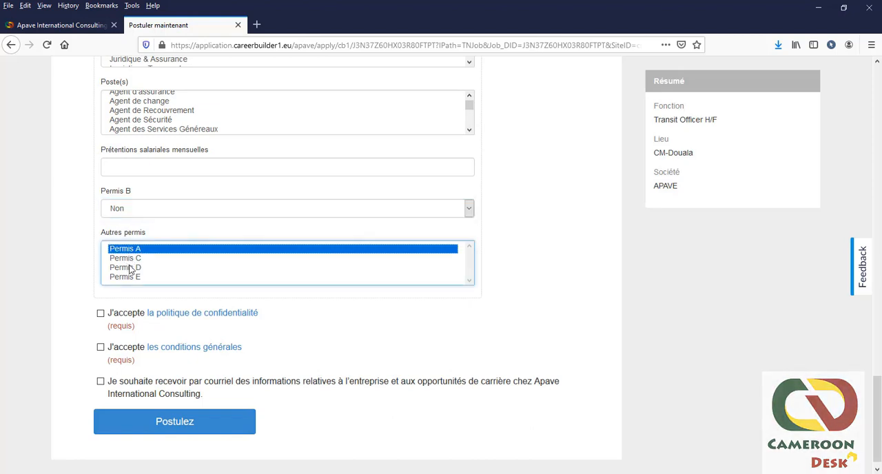
Step: Accept the required privacy policy and general conditions without opting into e-mail information, and submit the application
left_click(100, 314)
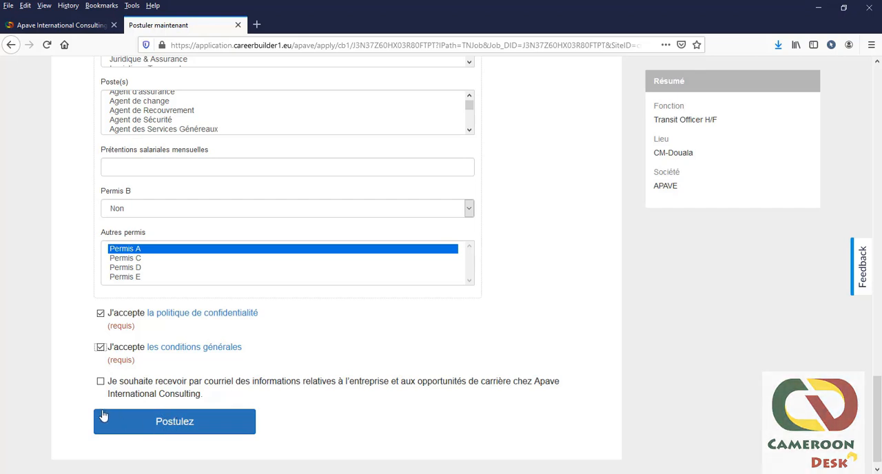
left_click(170, 421)
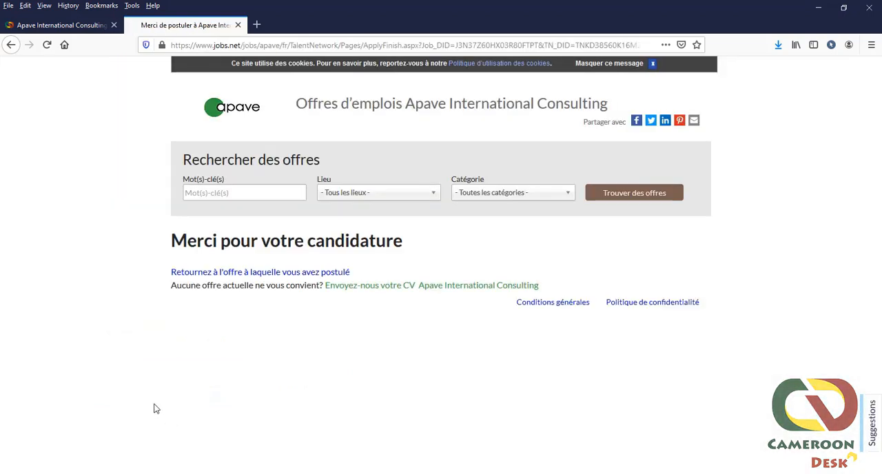
left_click_drag(154, 242, 406, 243)
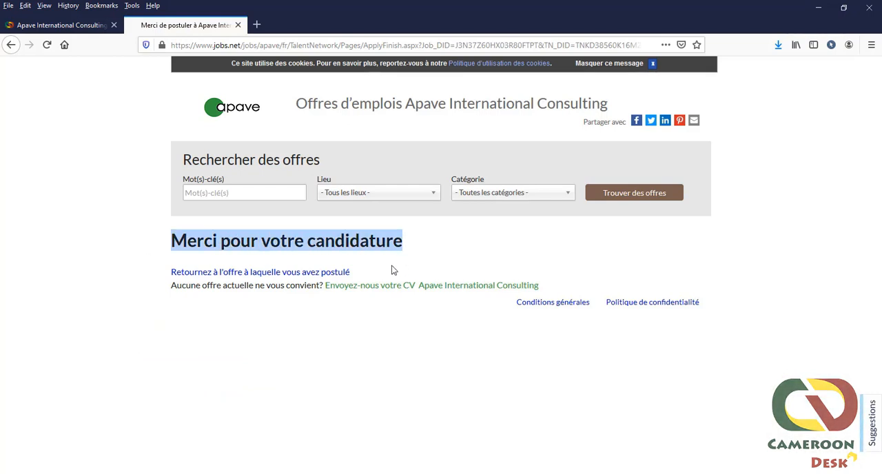